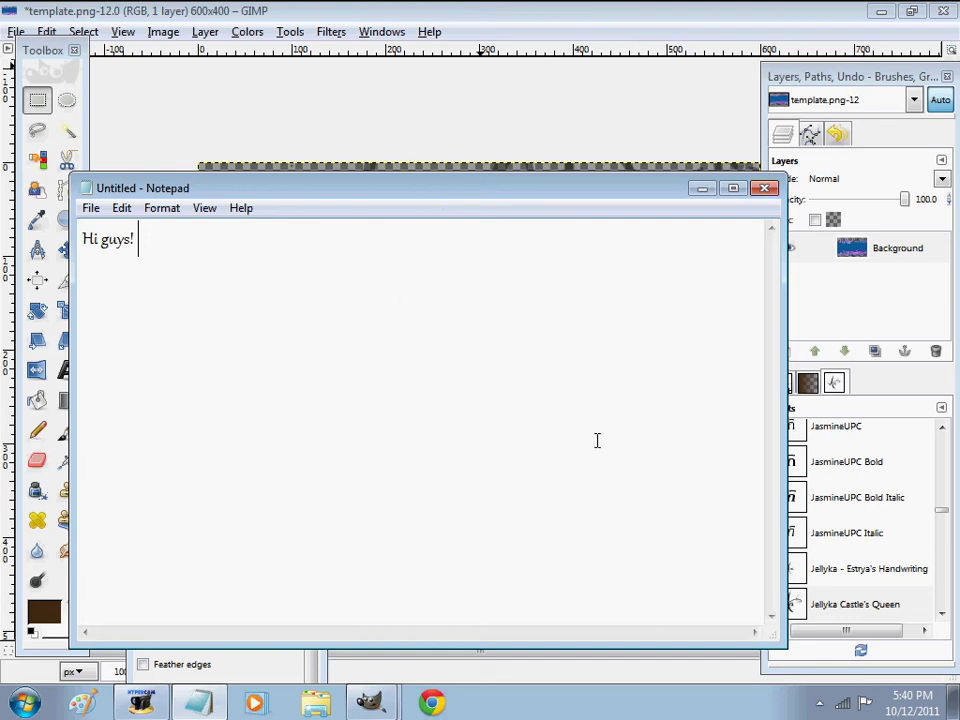
- Write the intro: a video for a PokeFarm friend wanting an easier way to cut up templates
{"action": "key", "text": "Return"}
{"action": "key", "text": "Return"}
{"action": "type", "text": "Th"}
{"action": "type", "text": "is is a vi"}
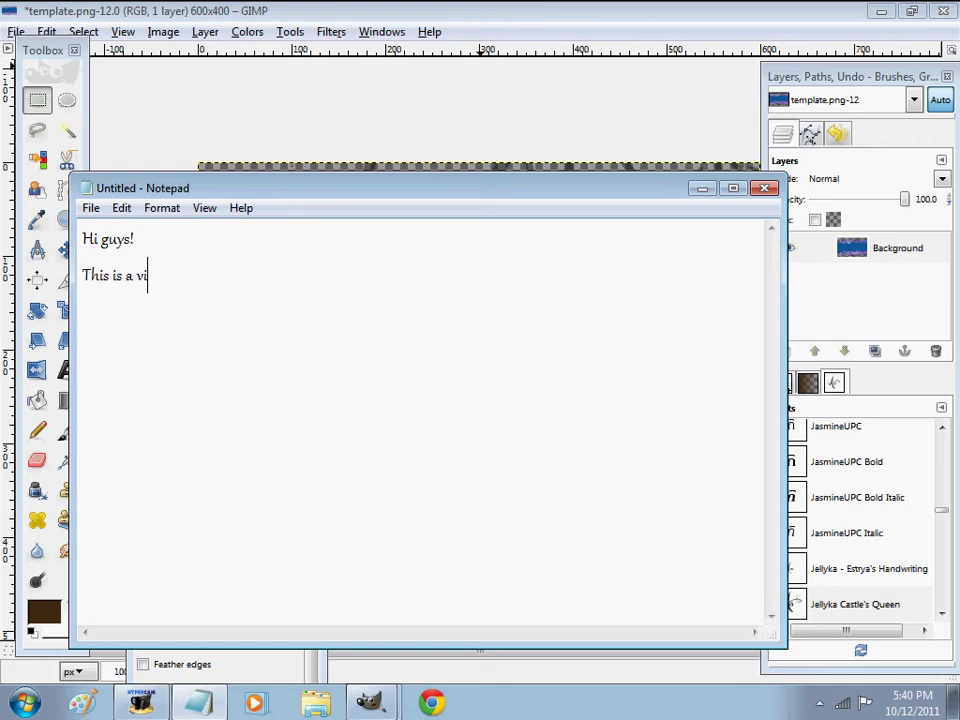
{"action": "type", "text": "deo fo"}
{"action": "type", "text": "r one of my s"}
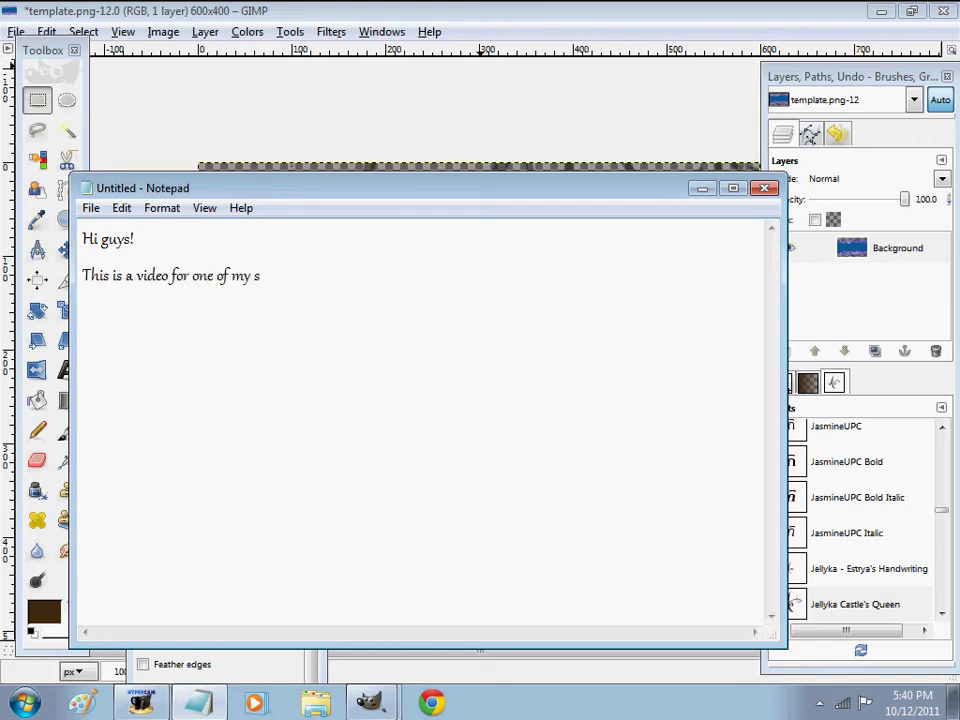
{"action": "type", "text": "pecific friend s"}
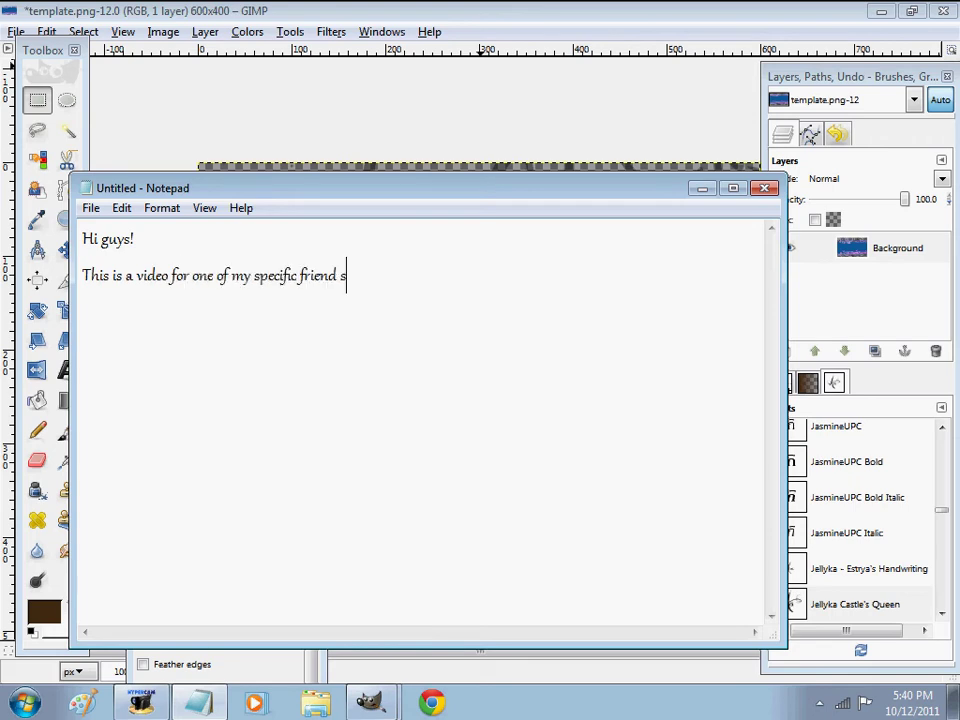
{"action": "type", "text": " on t"}
{"action": "type", "text": "he website"}
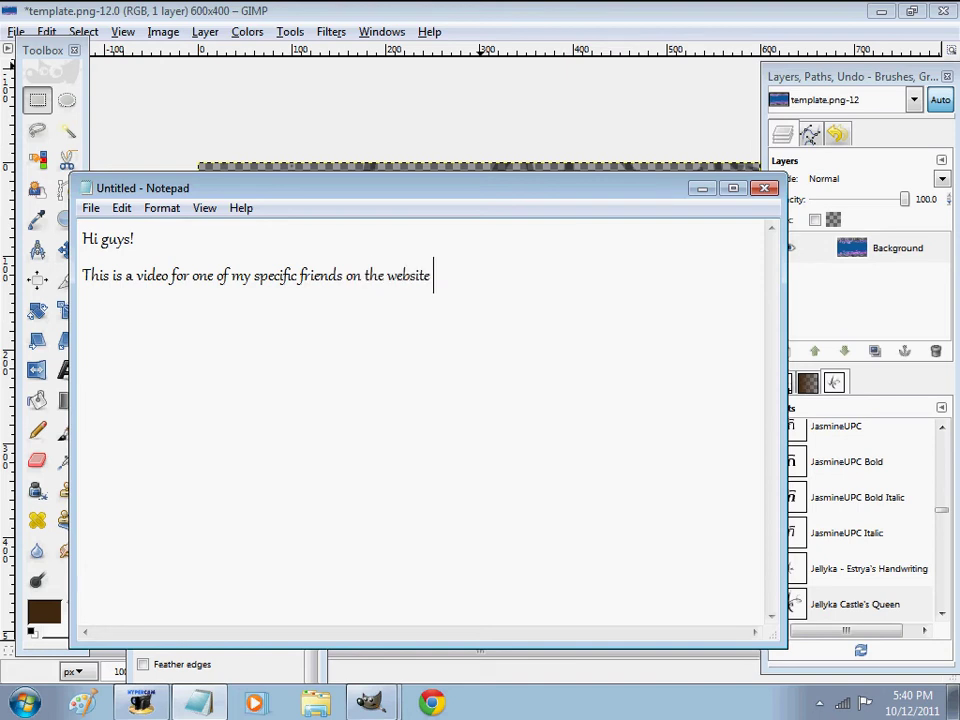
{"action": "type", "text": "PokeFarm. c"}
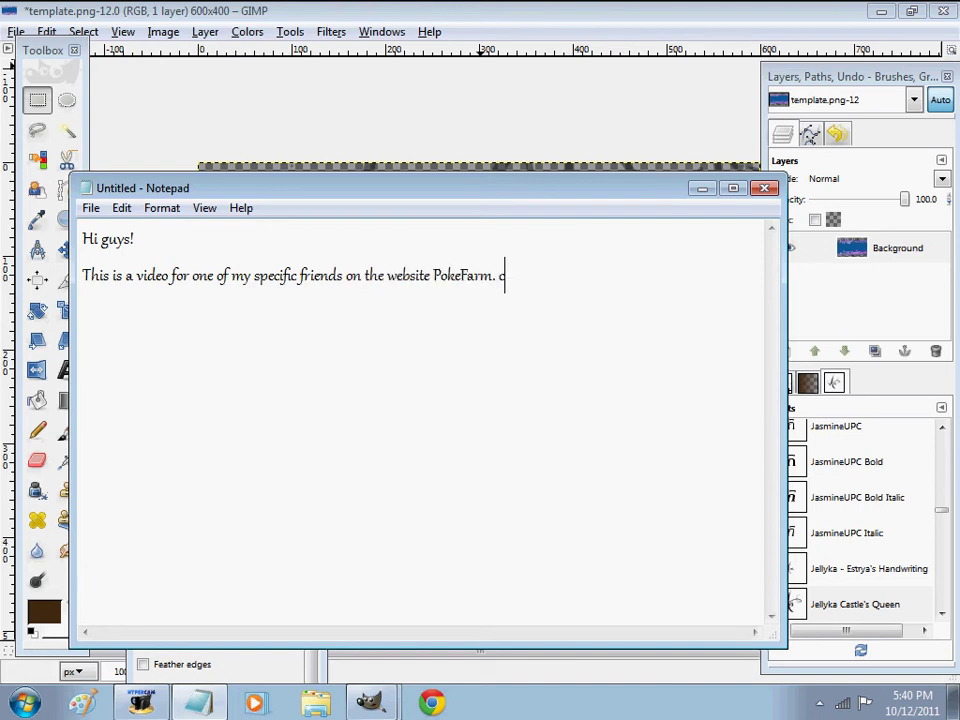
{"action": "type", "text": ":"}
{"action": "key", "text": "Return"}
{"action": "key", "text": "Return"}
{"action": "type", "text": "She"}
{"action": "type", "text": " wants"}
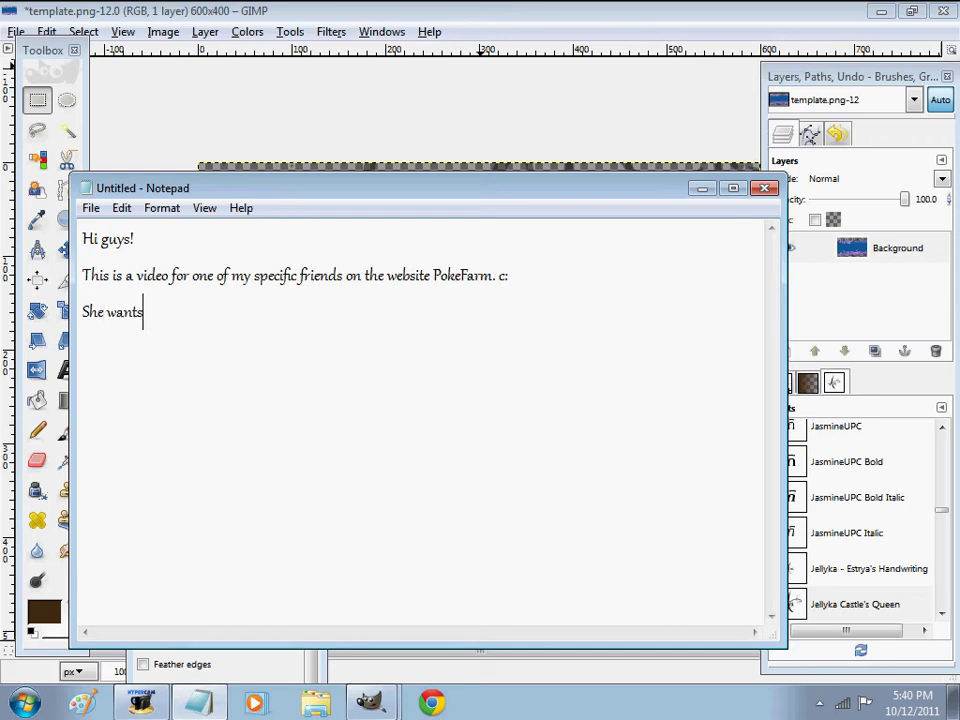
{"action": "type", "text": " to learn an "}
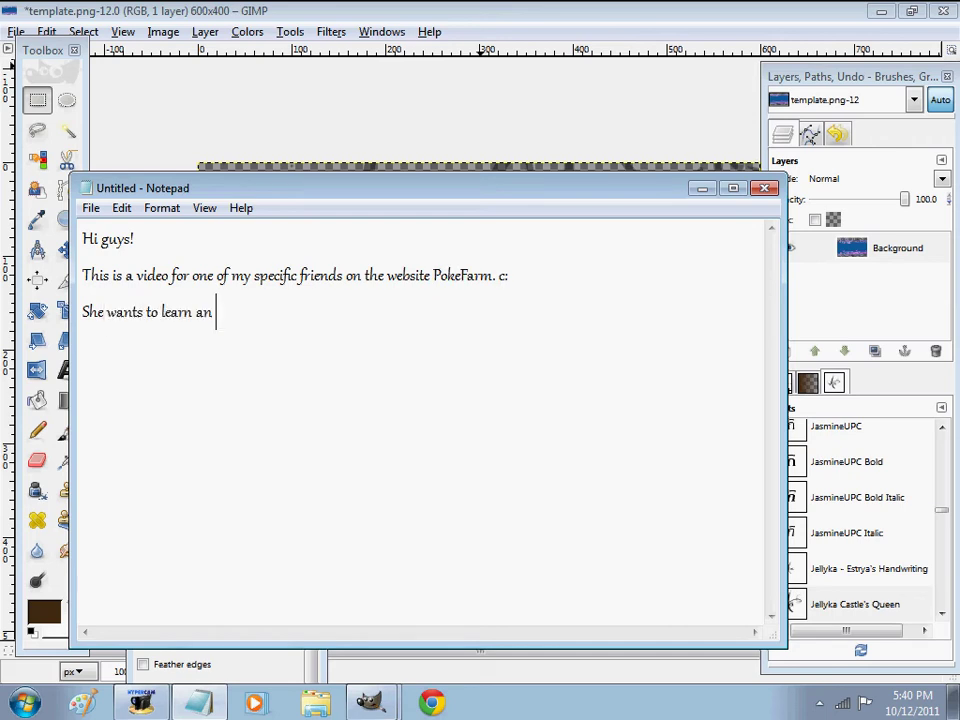
{"action": "type", "text": "<easier> w"}
{"action": "type", "text": "ay to cutu"}
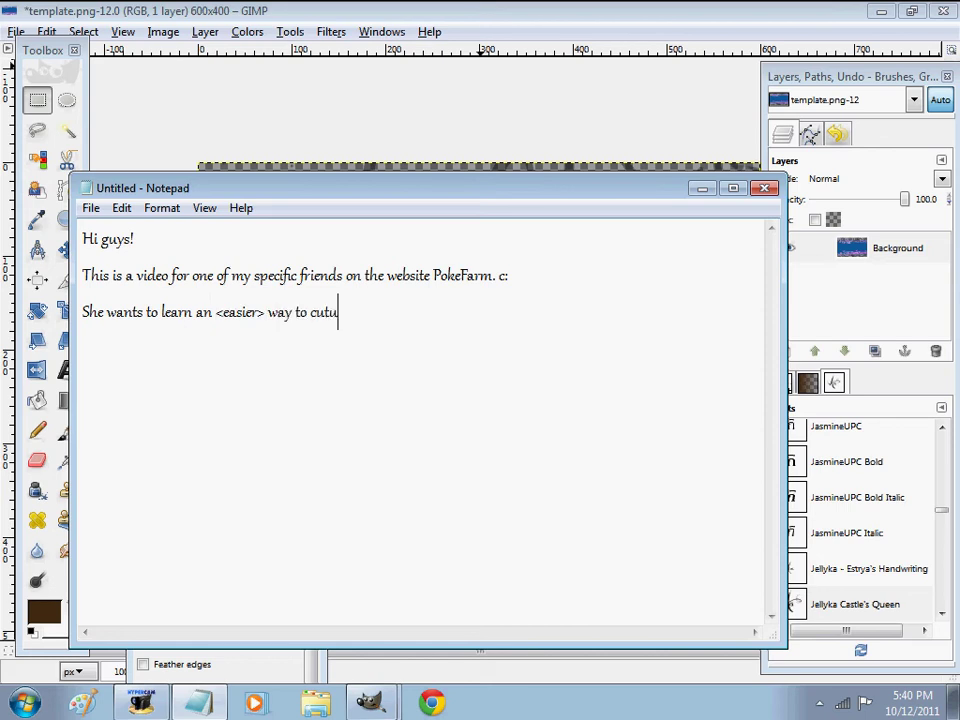
{"action": "key", "text": "BackSpace"}
{"action": "type", "text": "up templates."}
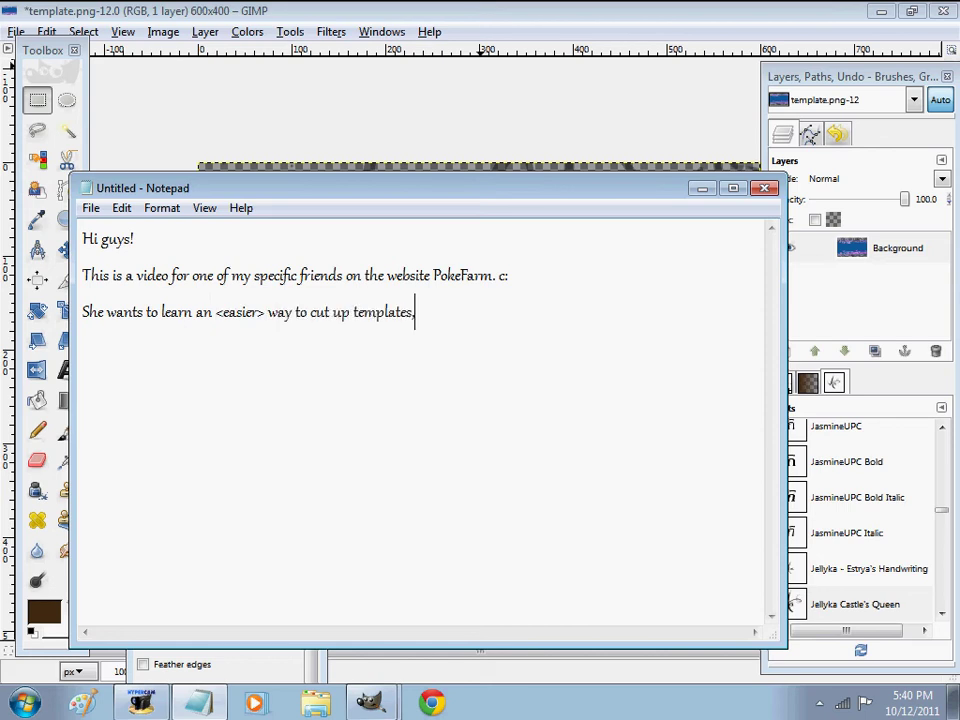
{"action": "type", "text": " So."}
- Add the first step: open the saved full template file and pick the Rectangle Select tool
{"action": "key", "text": "Return"}
{"action": "key", "text": "Return"}
{"action": "type", "text": "Firs"}
{"action": "type", "text": "t you need to open "}
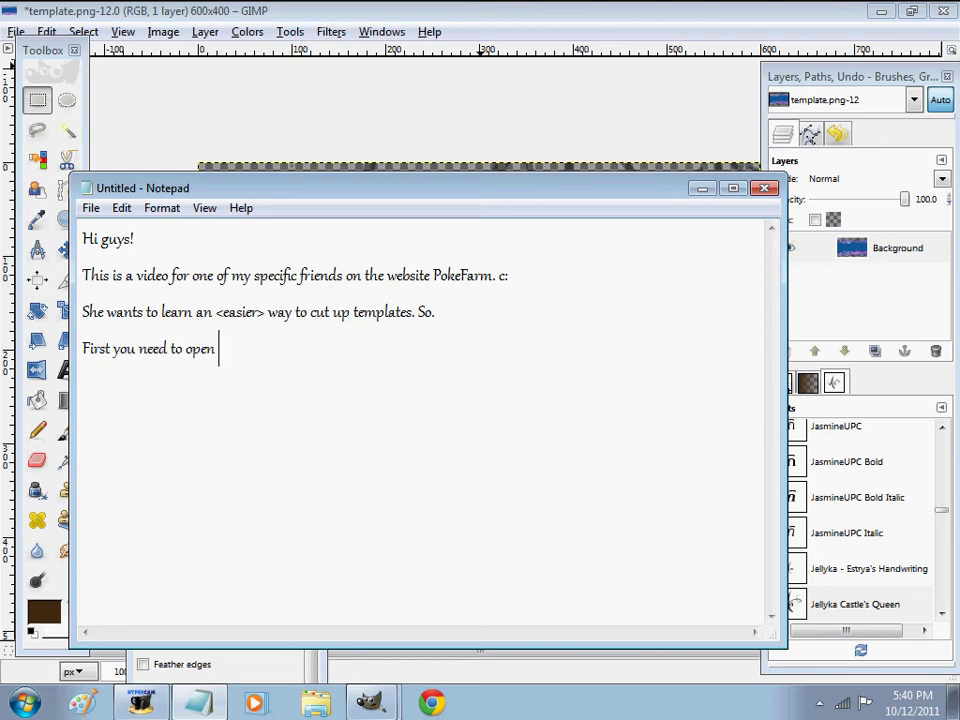
{"action": "type", "text": "a templat"}
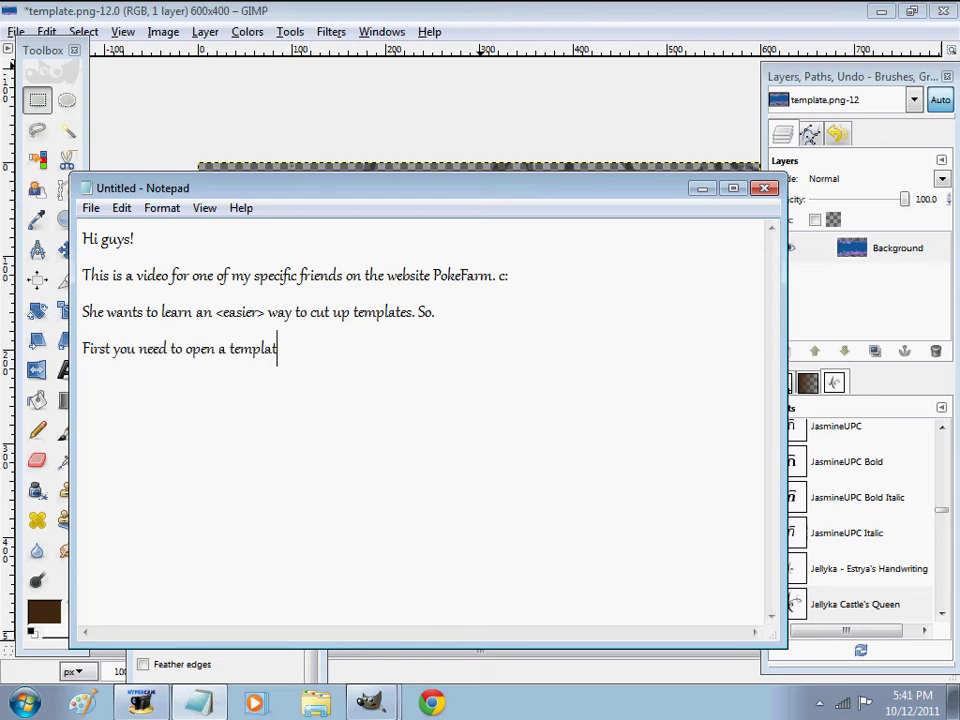
{"action": "key", "text": "BackSpace"}
{"action": "key", "text": "BackSpace"}
{"action": "key", "text": "BackSpace"}
{"action": "type", "text": "saved te"}
{"action": "key", "text": "BackSpace"}
{"action": "key", "text": "BackSpace"}
{"action": "type", "text": "full template fi"}
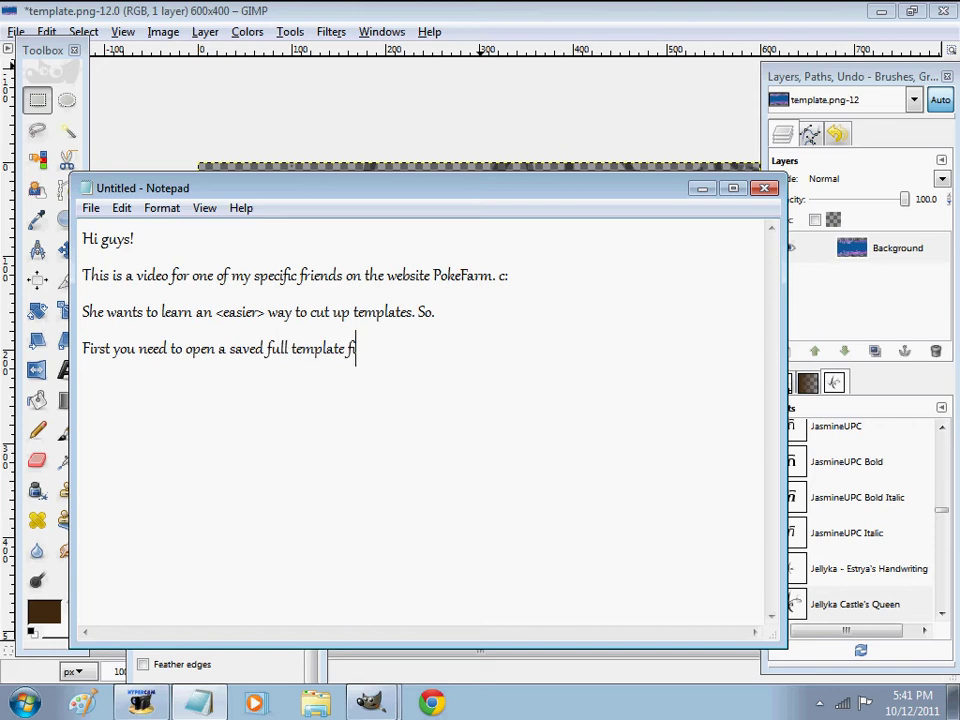
{"action": "type", "text": "le if you haven"}
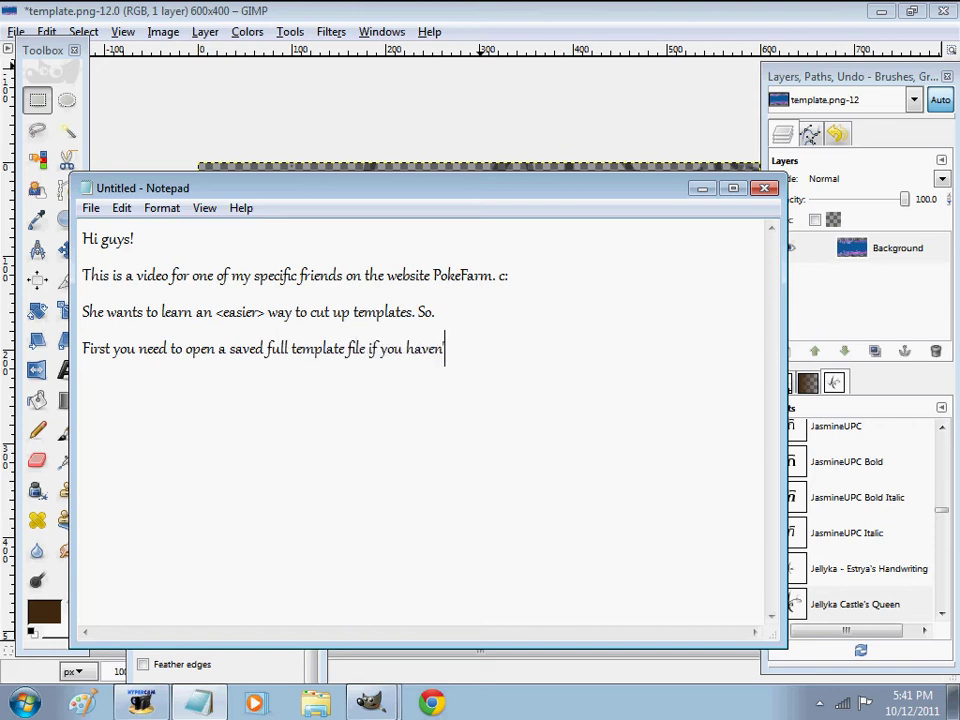
{"action": "type", "text": "'t already, and cli"}
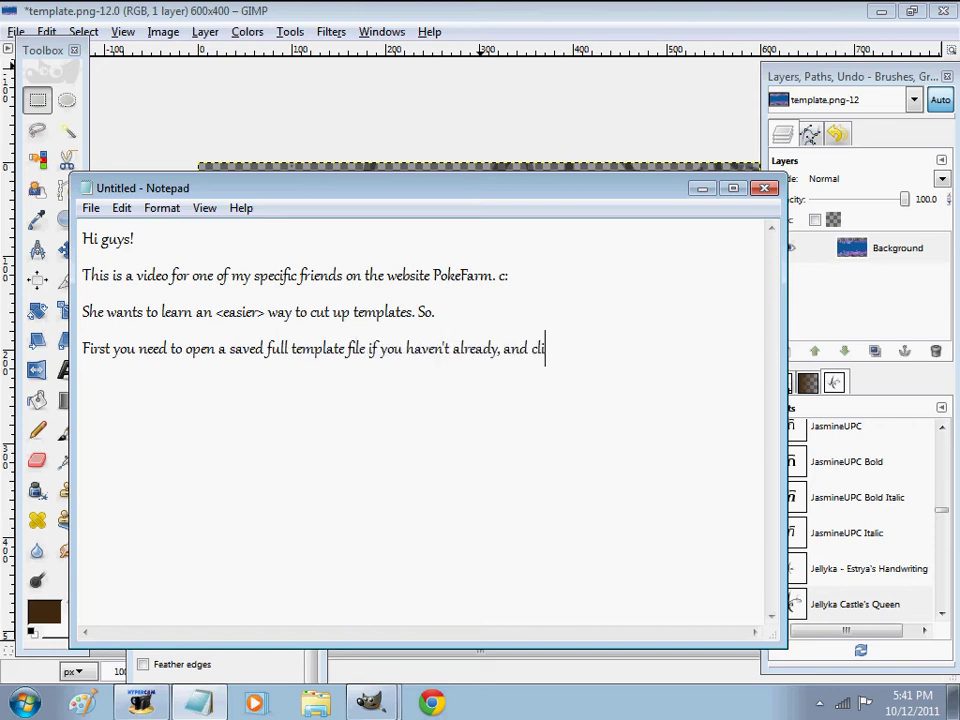
{"action": "type", "text": "ck the "}
{"action": "type", "text": "Recta"}
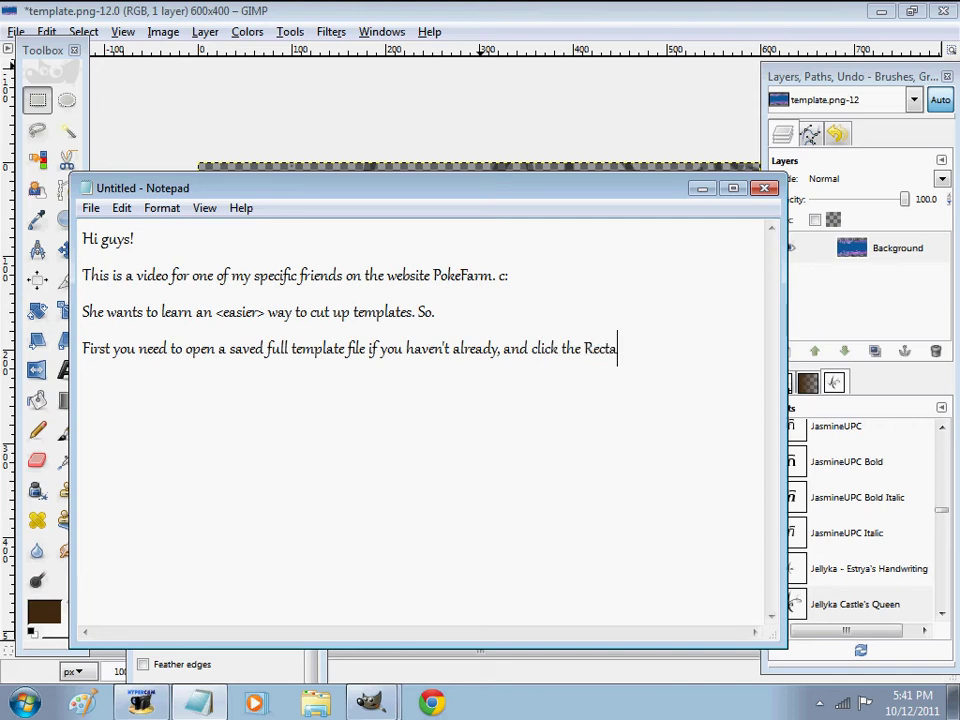
{"action": "type", "text": "ngle Sele"}
{"action": "type", "text": "ct tool. "}
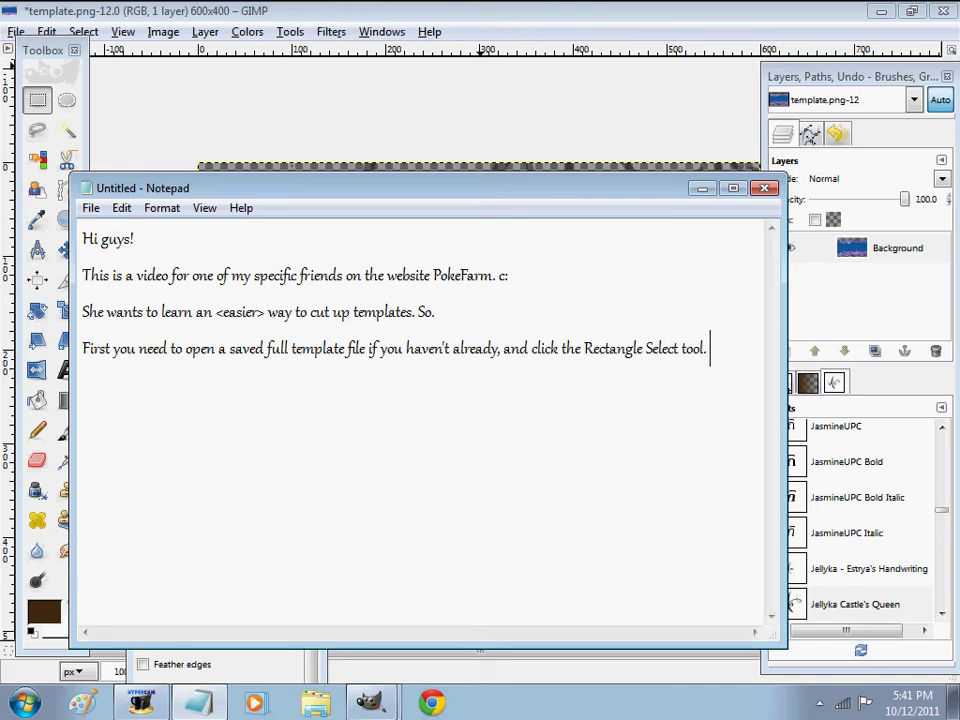
{"action": "type", "text": "Make sure the imag"}
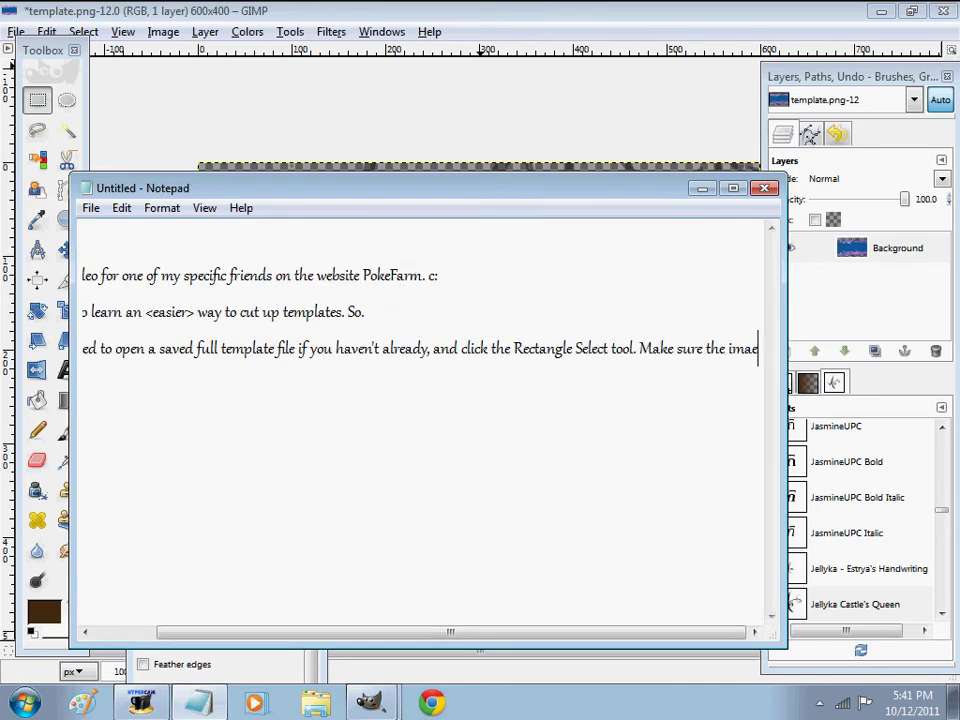
{"action": "type", "text": "e is all in"}
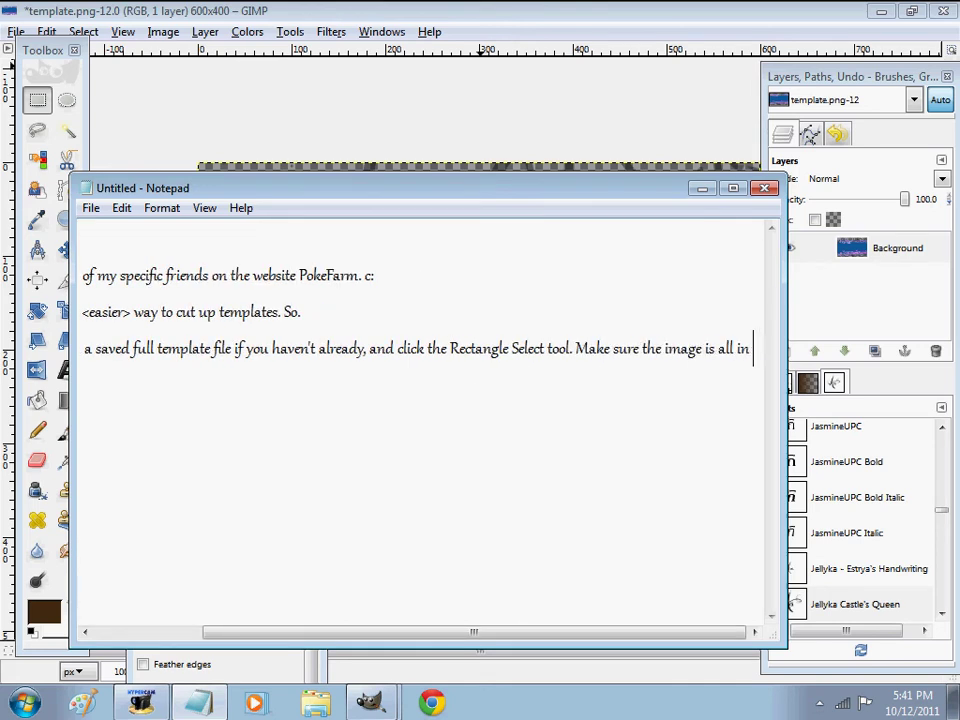
- Expand the Rectangle Select tool options in GIMP and move them clear of the template image
{"action": "left_click", "coordinate": [675, 10]}
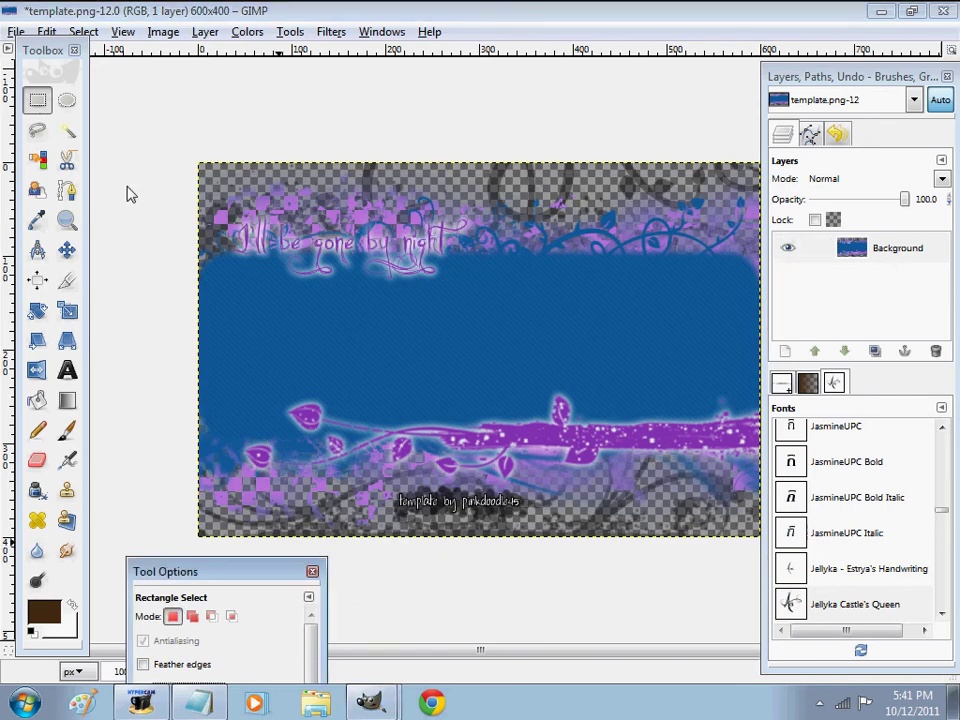
{"action": "double_click", "coordinate": [37, 99]}
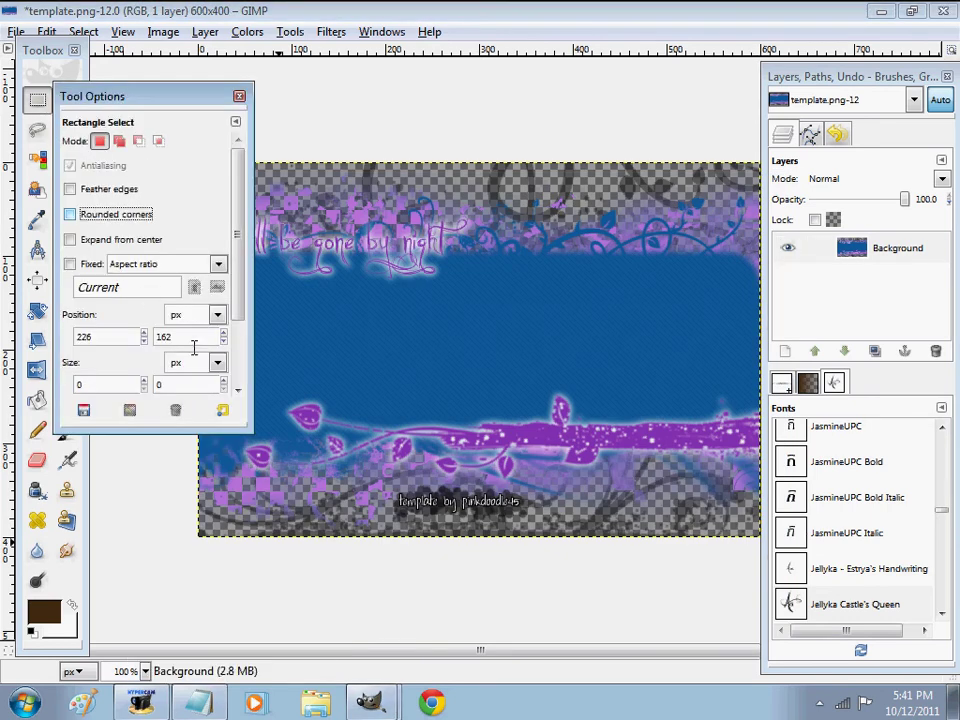
{"action": "left_click_drag", "start_coordinate": [178, 92], "coordinate": [107, 92]}
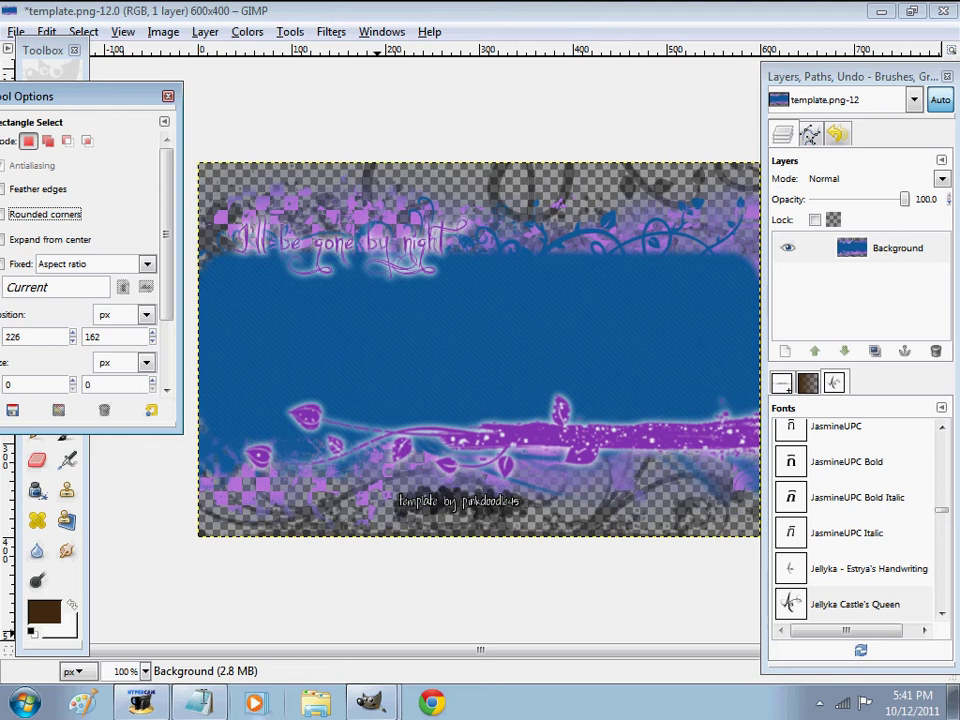
- Note 'Next, you should know a template has a top, middle and bottom.' and minimize Notepad
{"action": "key", "text": "alt+Tab"}
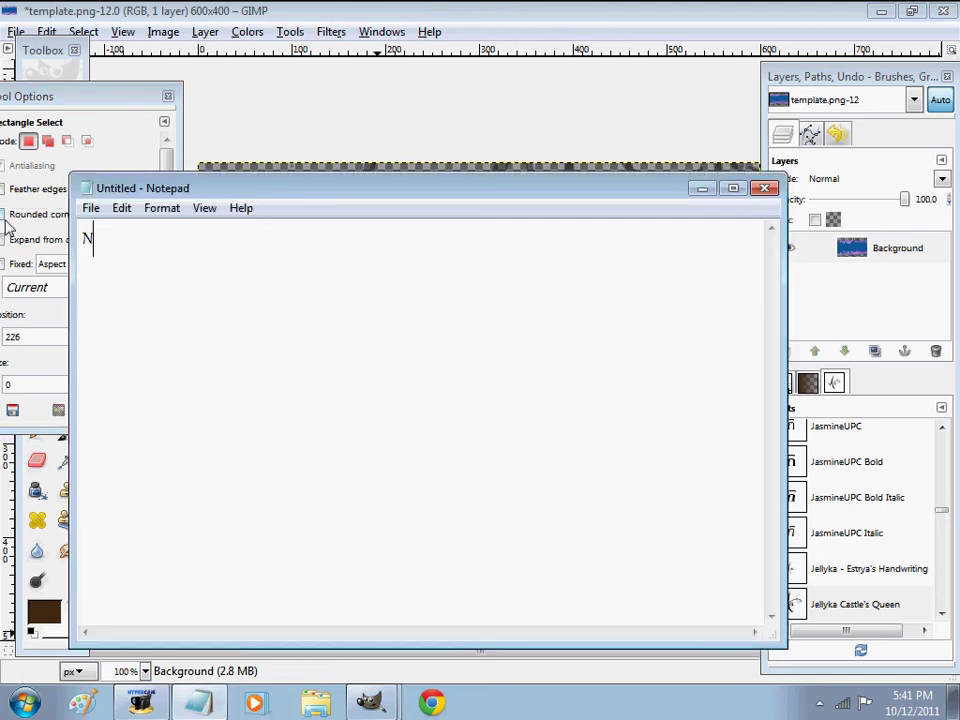
{"action": "type", "text": "ext, select"}
{"action": "key", "text": "BackSpace"}
{"action": "key", "text": "BackSpace"}
{"action": "key", "text": "BackSpace"}
{"action": "type", "text": "you should know a tem"}
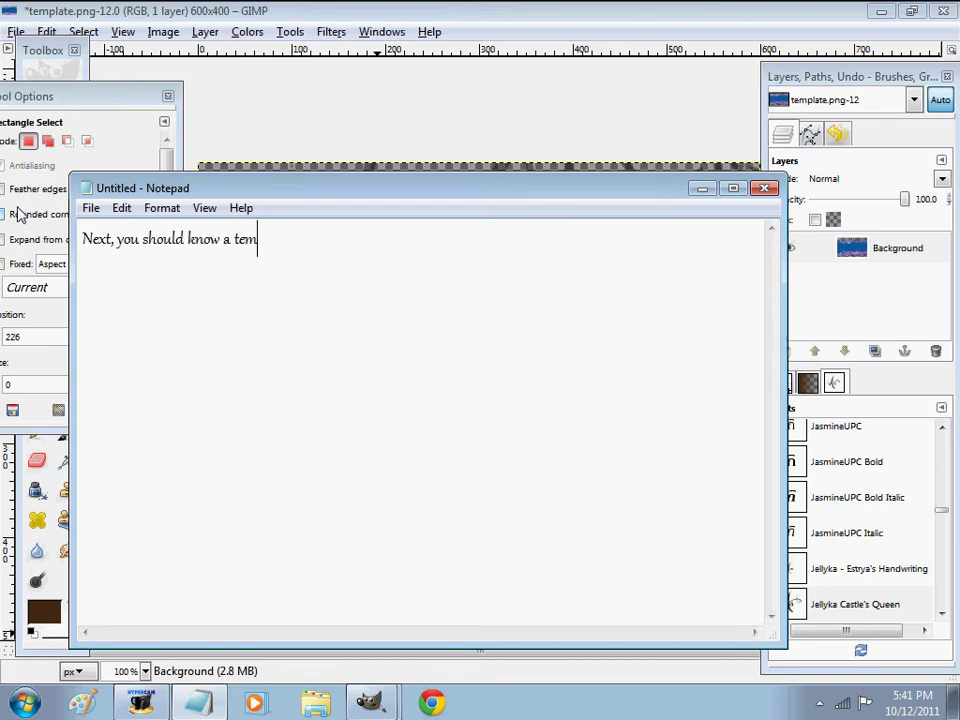
{"action": "type", "text": "plate has a t"}
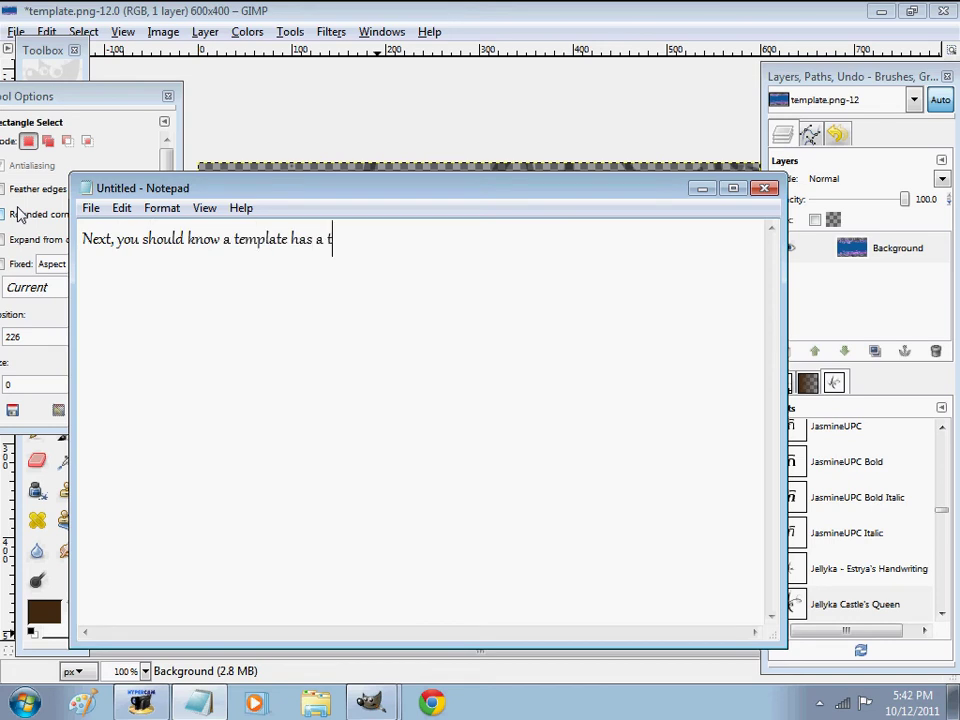
{"action": "type", "text": "op, miu"}
{"action": "key", "text": "BackSpace"}
{"action": "type", "text": "ddle and bott"}
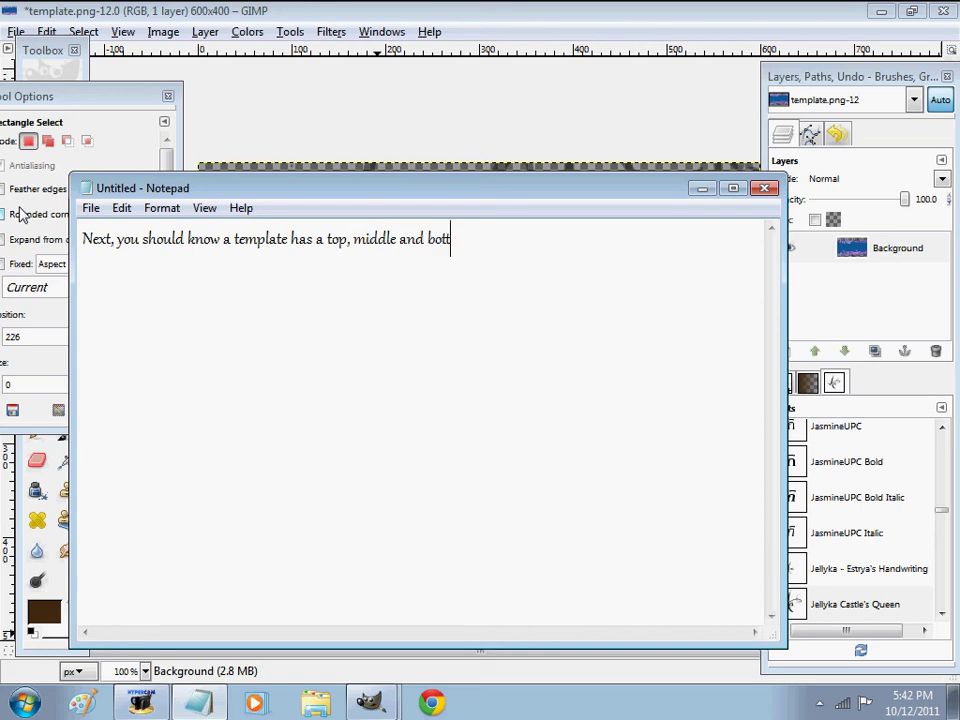
{"action": "type", "text": "om."}
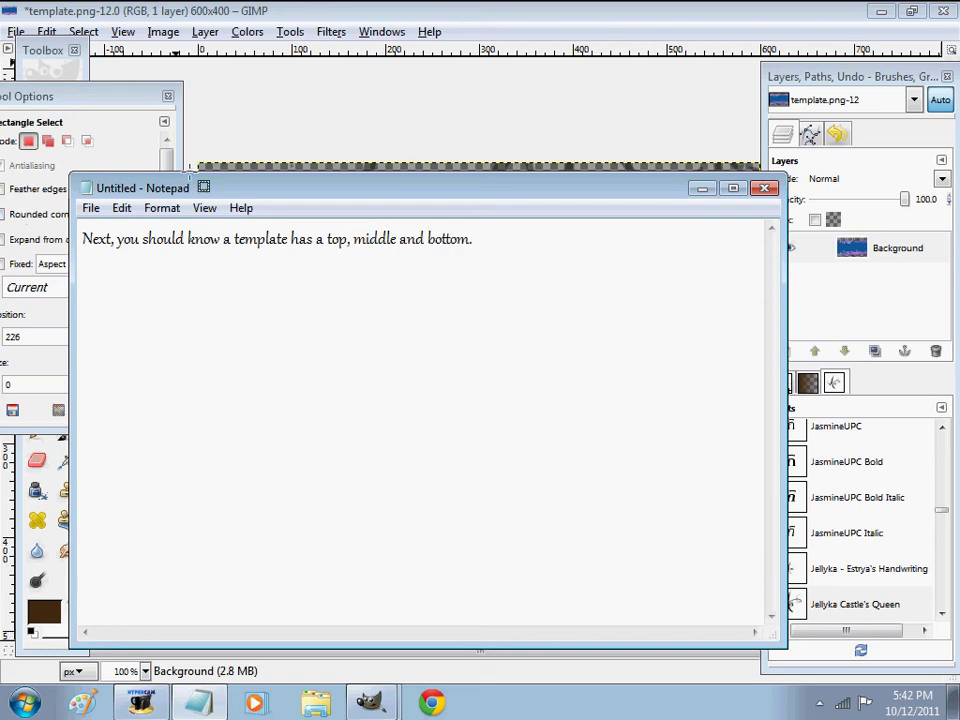
{"action": "left_click", "coordinate": [198, 703]}
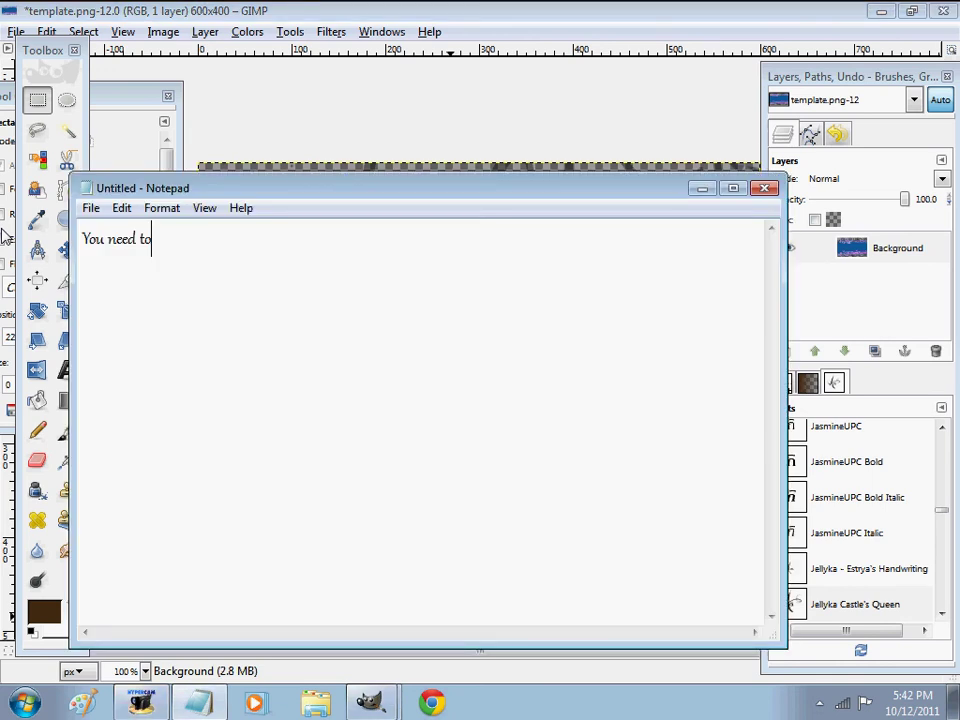
- Add the note 'select the part you want the top to be first, and copy the selection'
{"action": "type", "text": "select the part "}
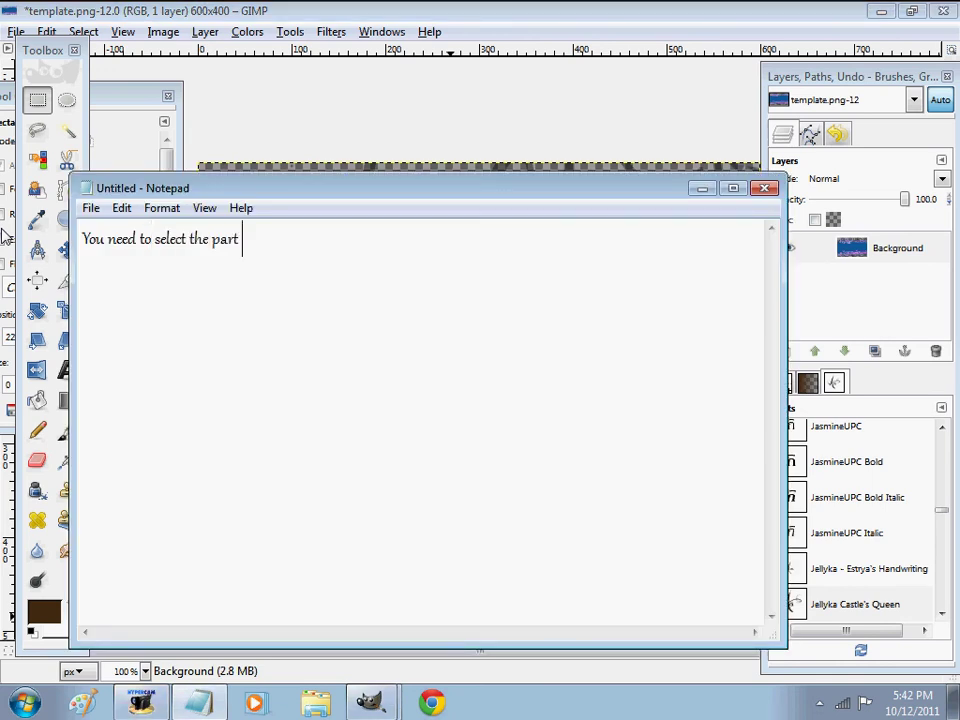
{"action": "type", "text": "you want the top to"}
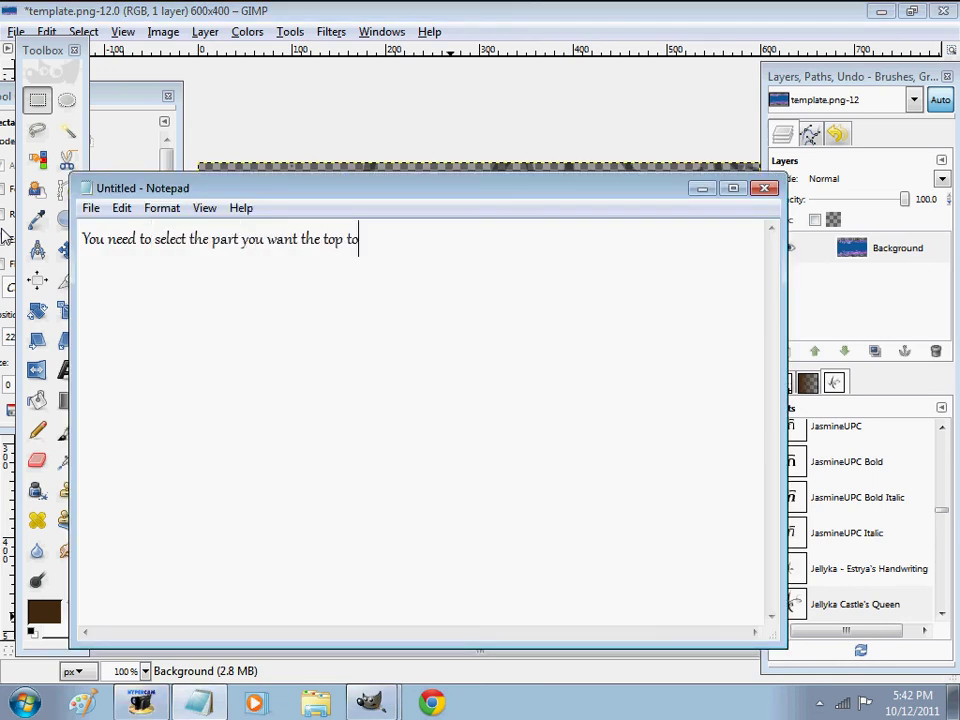
{"action": "type", "text": " be first, and do"}
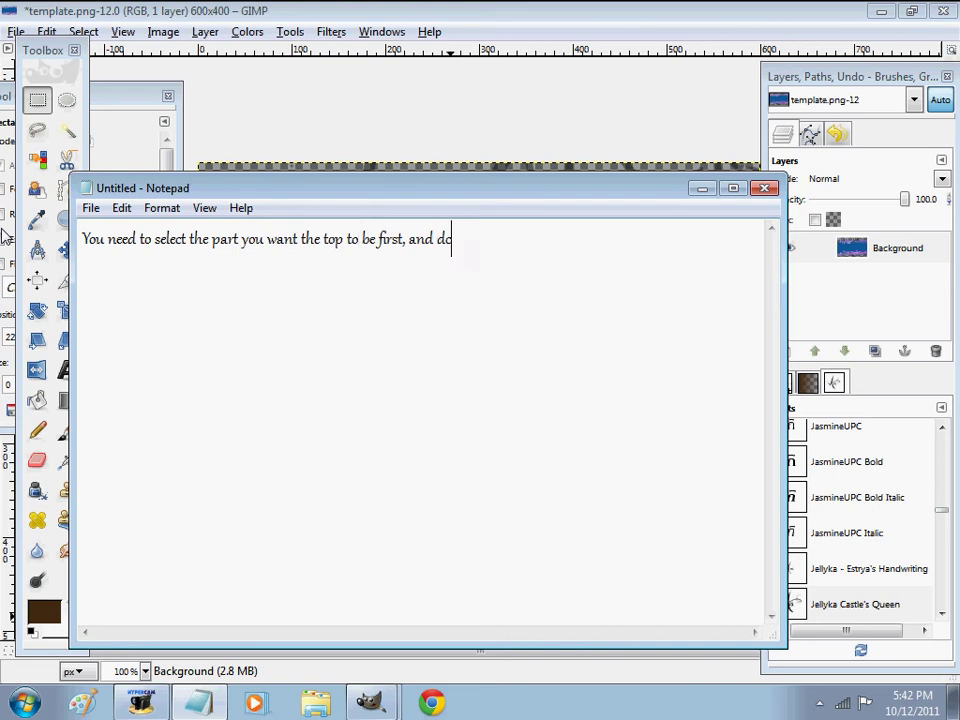
{"action": "type", "text": "py the sel"}
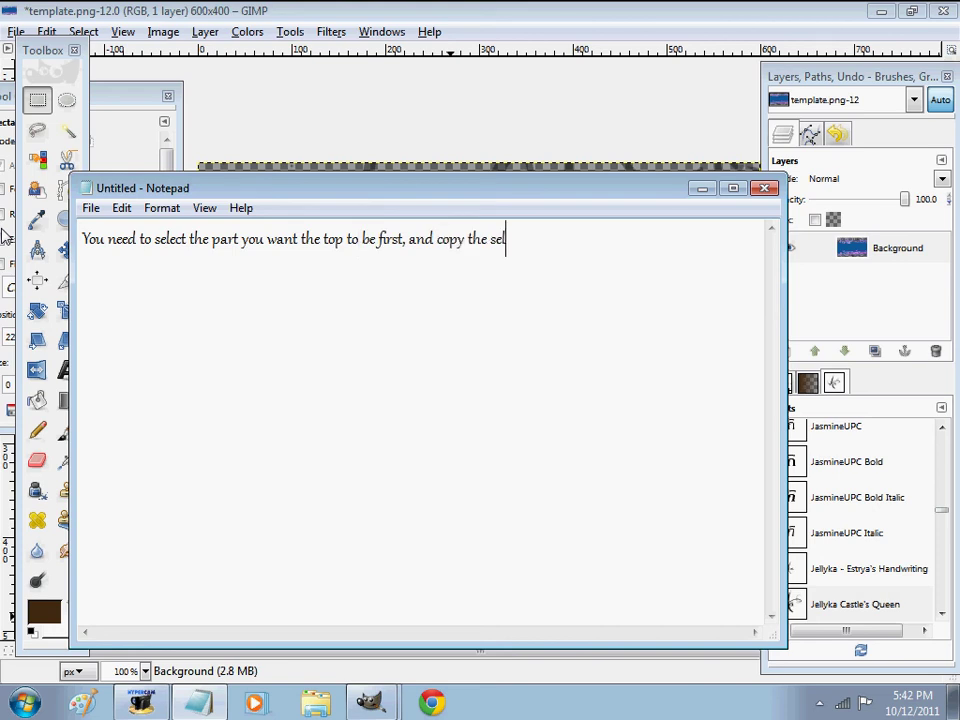
- Select the template's top strip as a 601×133 px rectangle, ready to copy
{"action": "left_click", "coordinate": [196, 15]}
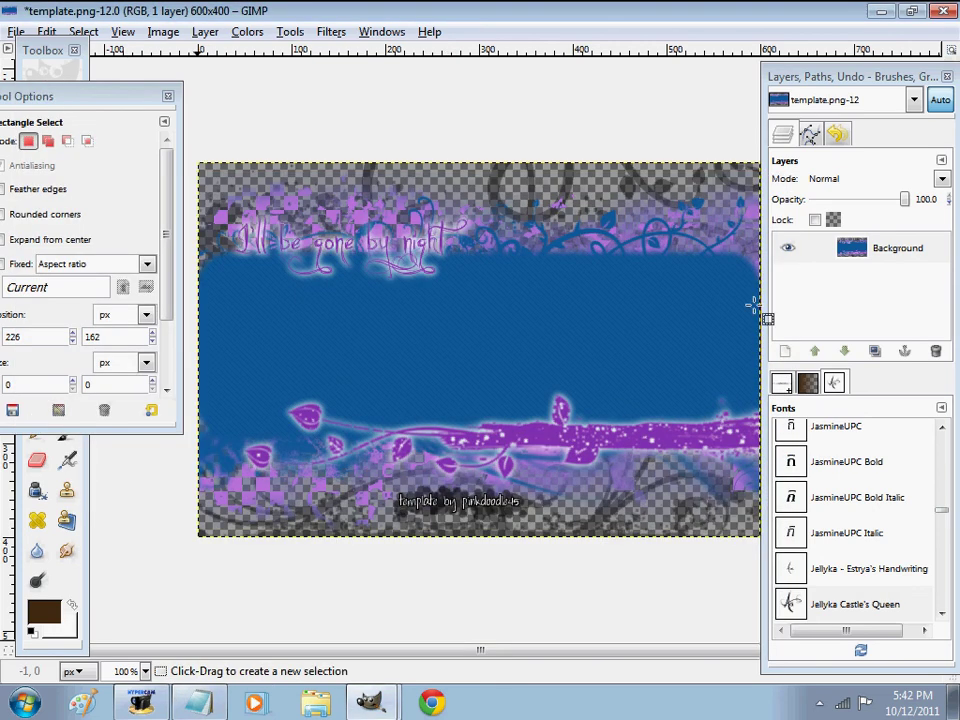
{"action": "left_click_drag", "start_coordinate": [754, 308], "coordinate": [198, 162]}
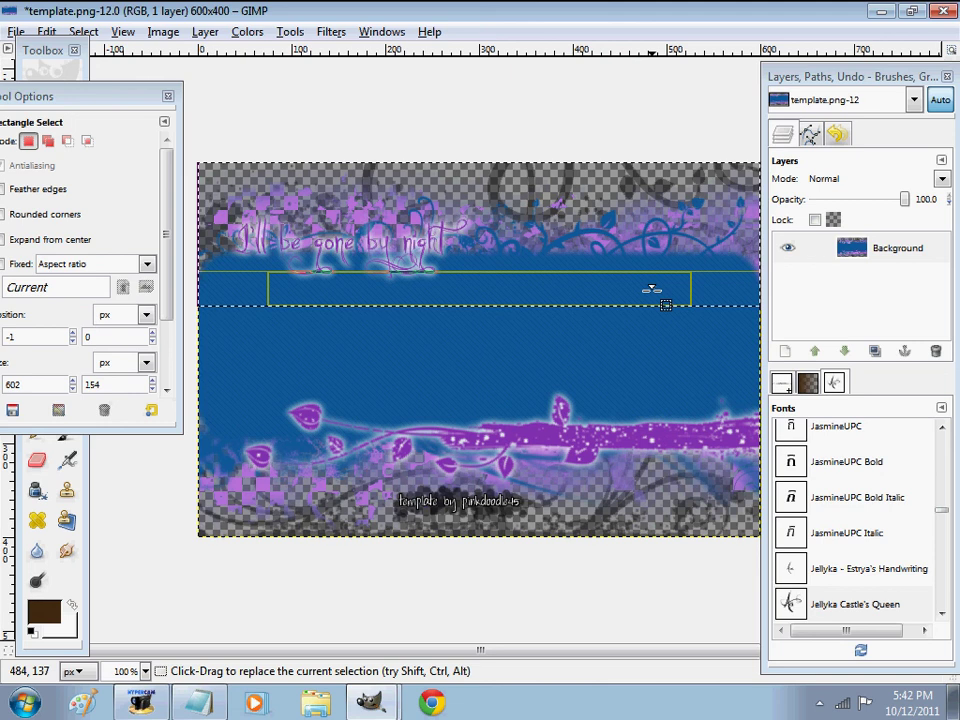
{"action": "left_click_drag", "start_coordinate": [652, 289], "coordinate": [652, 268]}
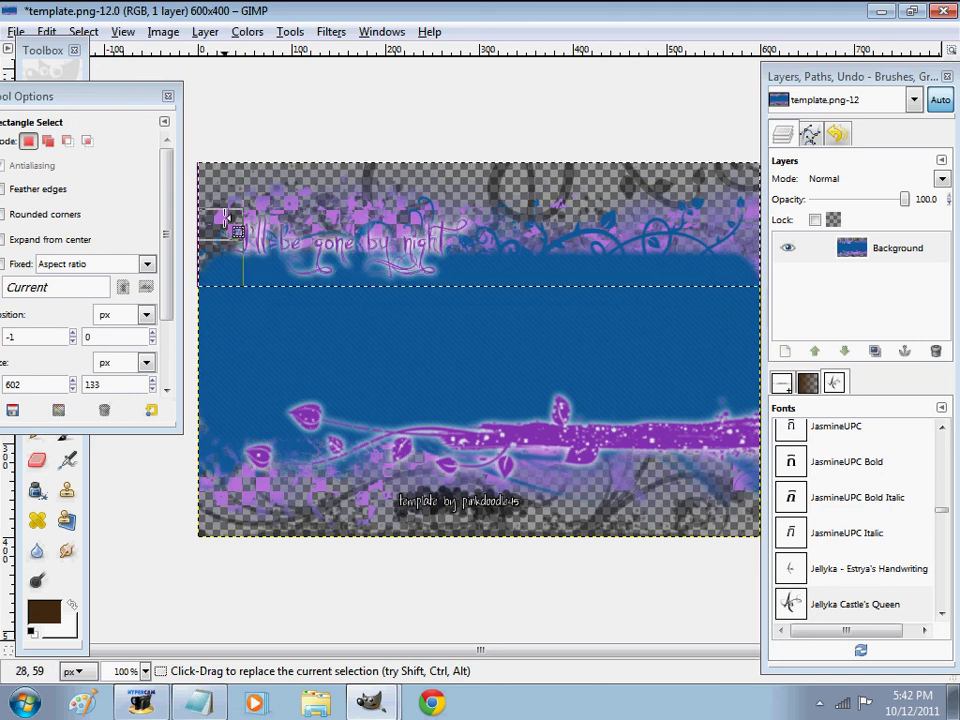
{"action": "right_click", "coordinate": [470, 203]}
{"action": "mouse_move", "coordinate": [505, 238]}
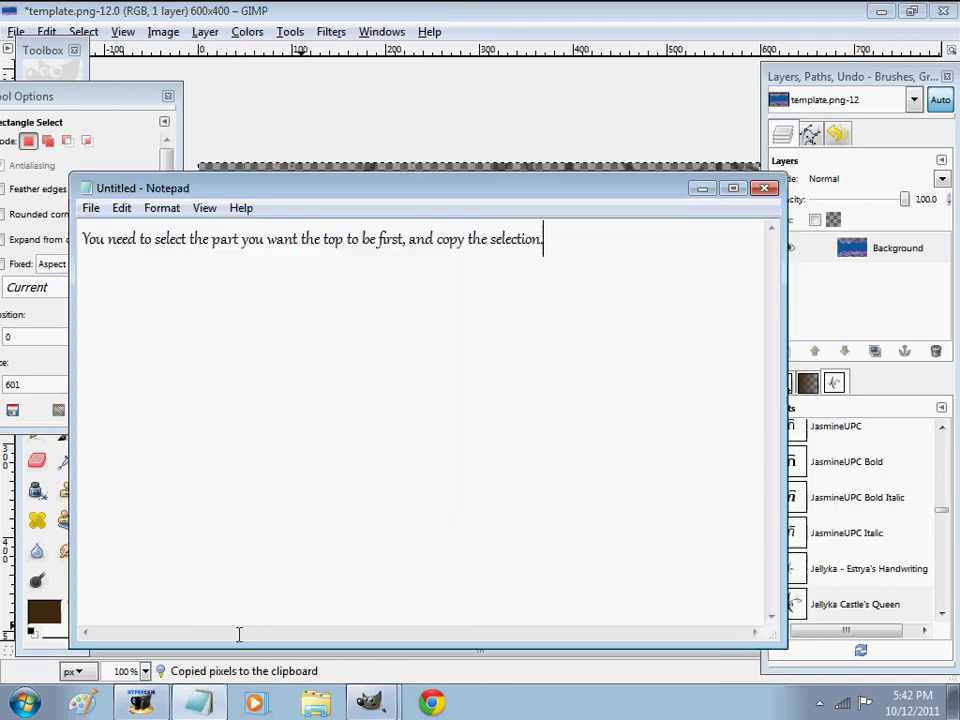
- Copy the strip, note 'Next, go to File > Create > From clipboard', and create the 600×133 image
{"action": "key", "text": "Return"}
{"action": "left_click", "coordinate": [198, 703]}
{"action": "key", "text": "ctrl+a"}
{"action": "type", "text": "NE"}
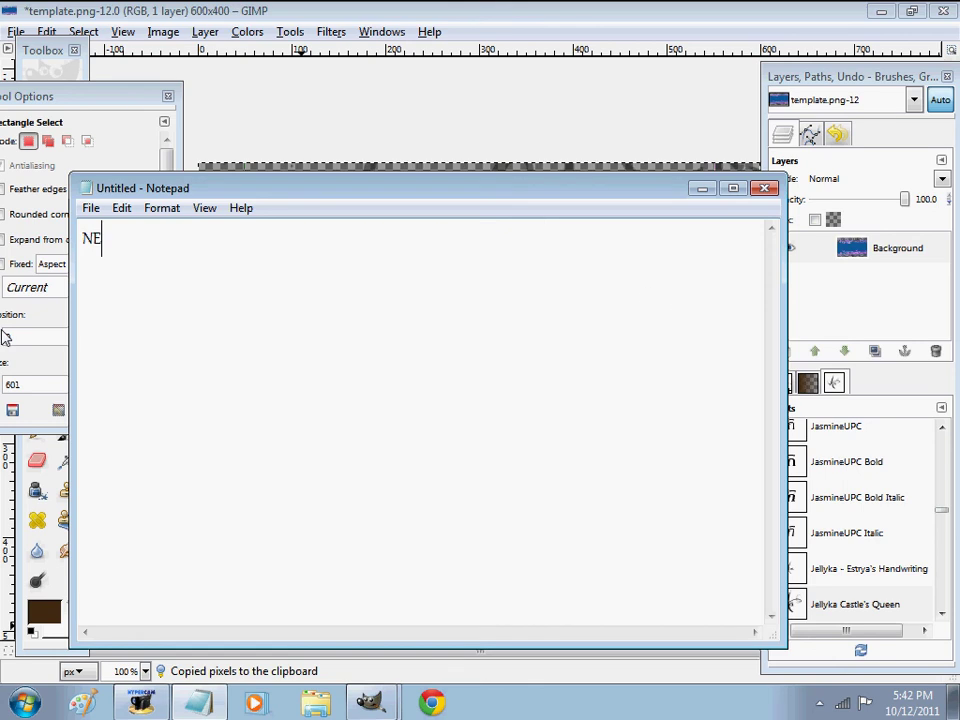
{"action": "key", "text": "BackSpace"}
{"action": "type", "text": "ext, go to F"}
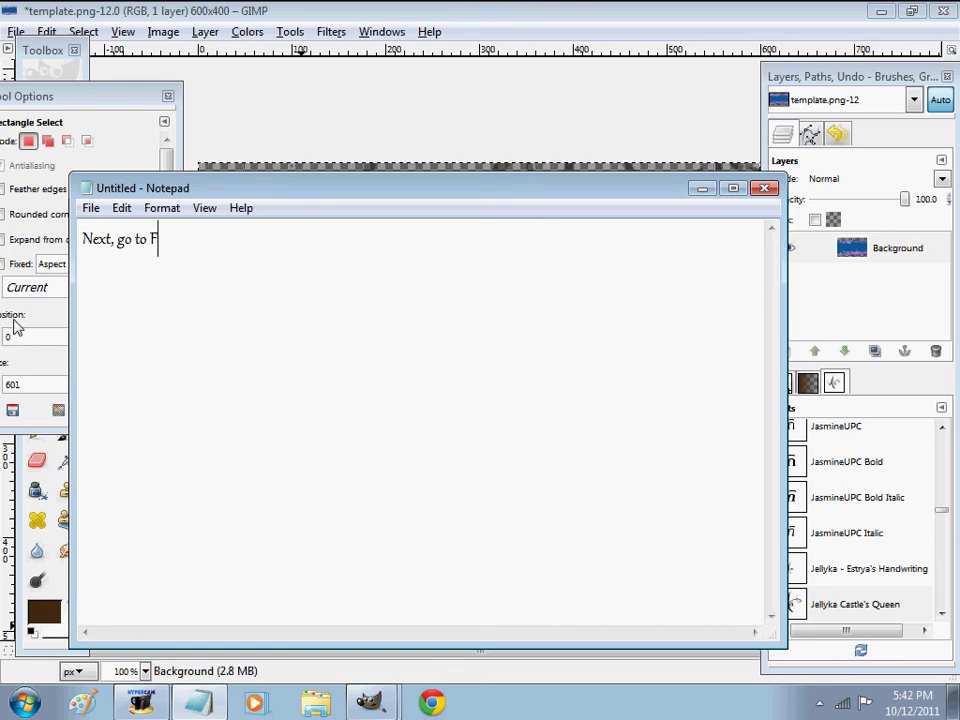
{"action": "type", "text": "ile > Create"}
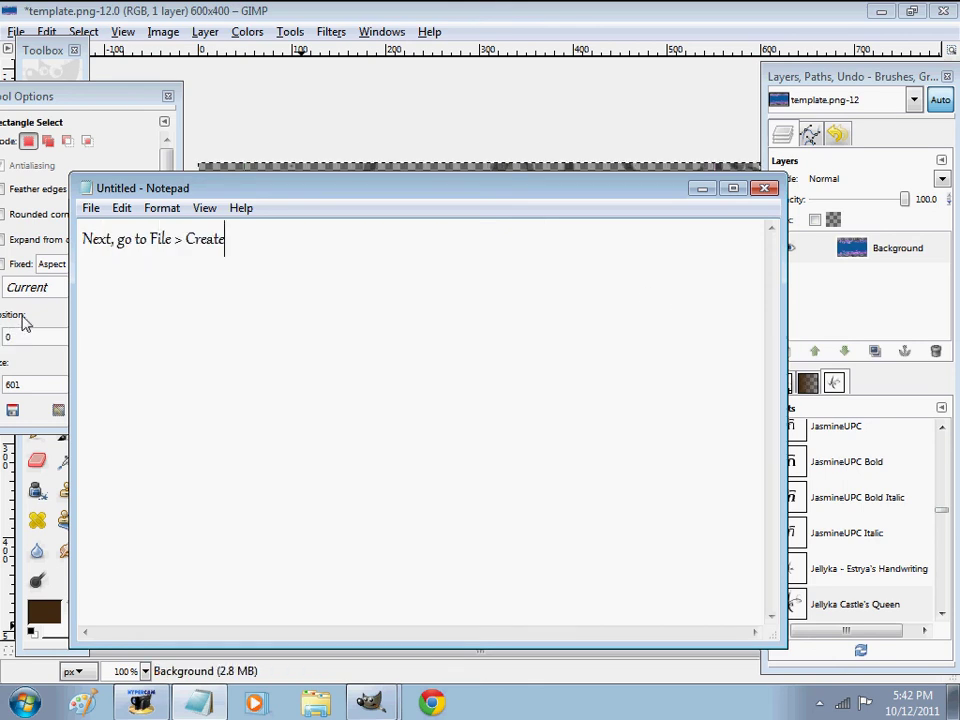
{"action": "type", "text": " > From clipboard"}
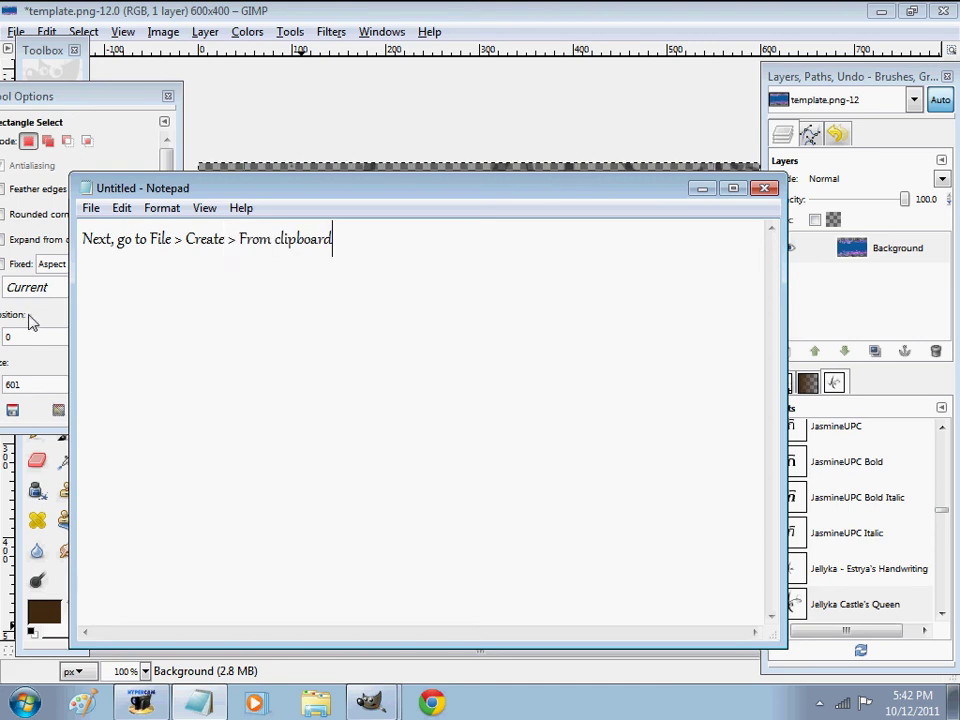
{"action": "left_click", "coordinate": [16, 31]}
{"action": "mouse_move", "coordinate": [46, 73]}
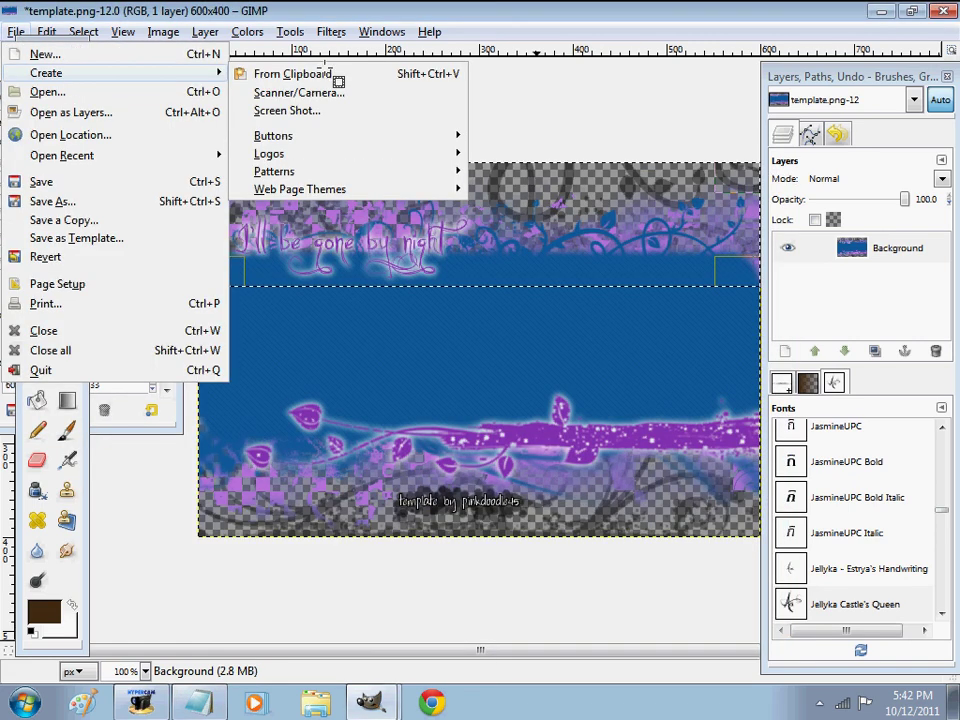
{"action": "left_click", "coordinate": [425, 74]}
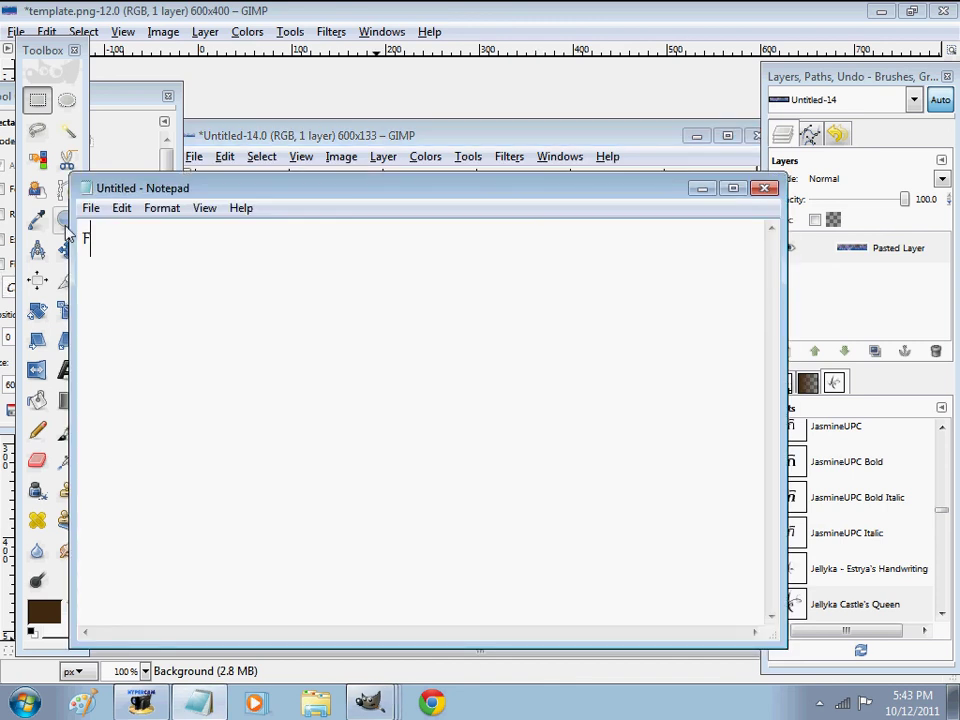
- Add 'FFFF- wow. Look how easy that was. :D' and the tip to save as .PNG and repeat for middle and bottom
{"action": "type", "text": "FFFF- w"}
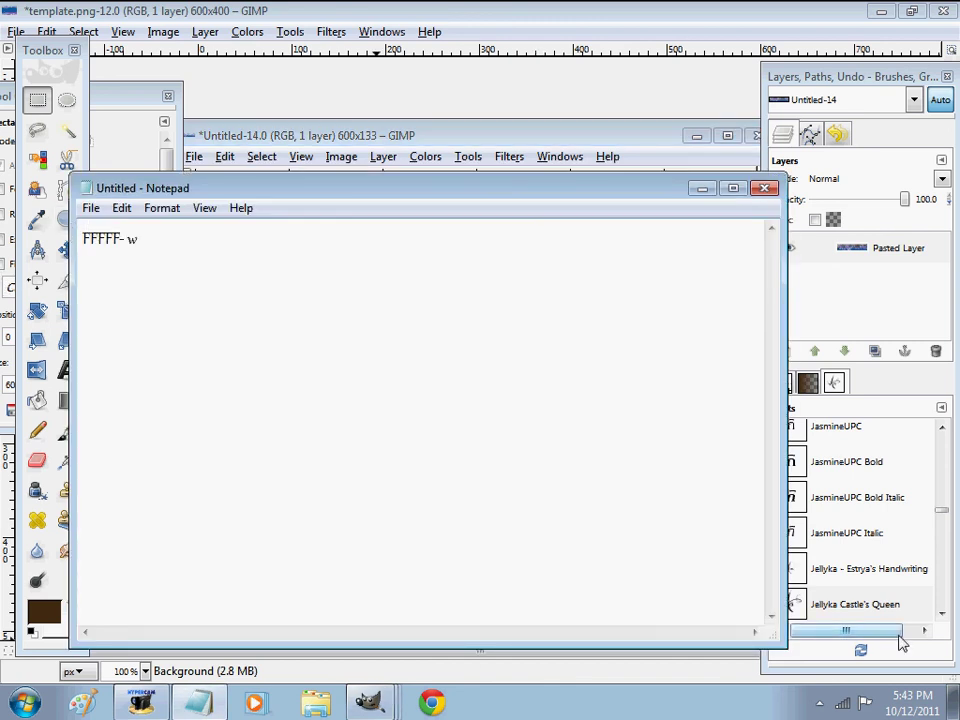
{"action": "type", "text": "ow. Look how easy"}
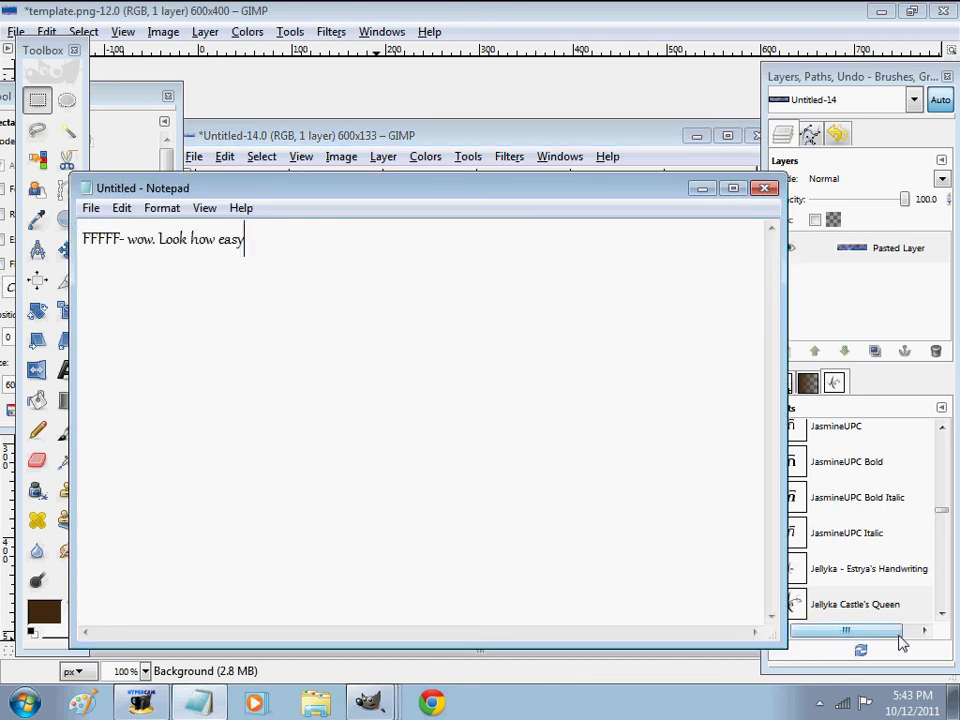
{"action": "type", "text": " that was. :D"}
{"action": "key", "text": "Return"}
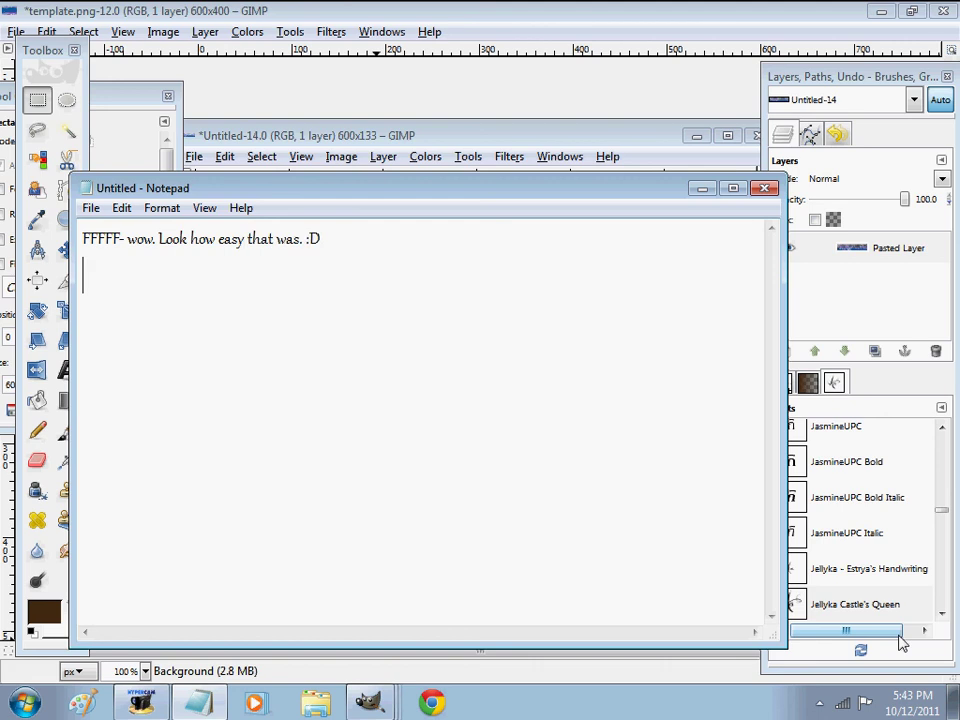
{"action": "type", "text": "You "}
{"action": "type", "text": "then save it as a ."}
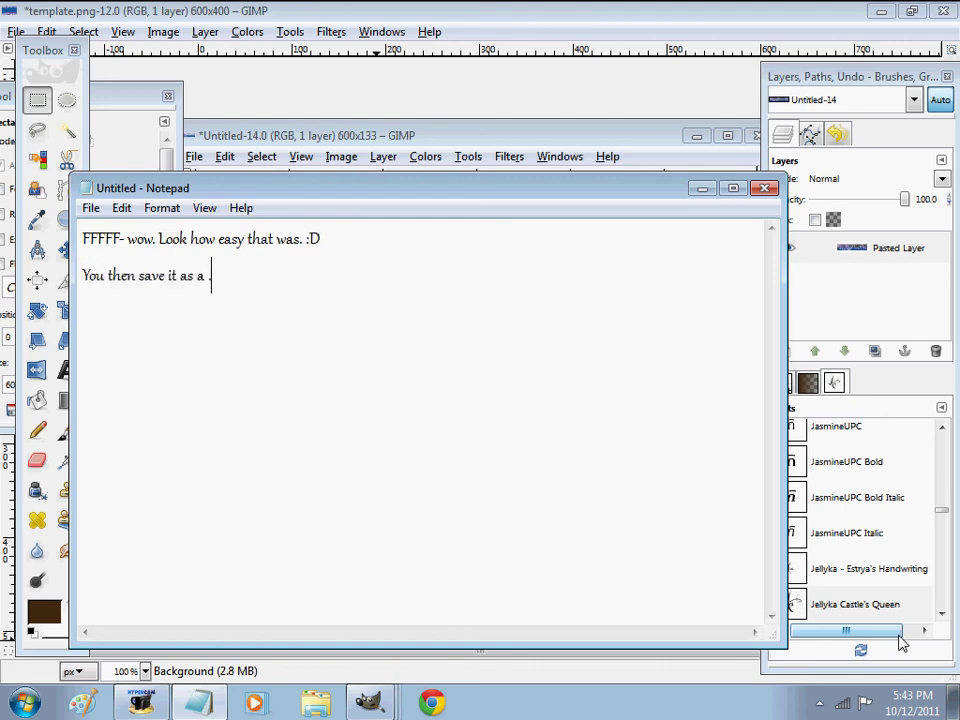
{"action": "type", "text": "PNG file"}
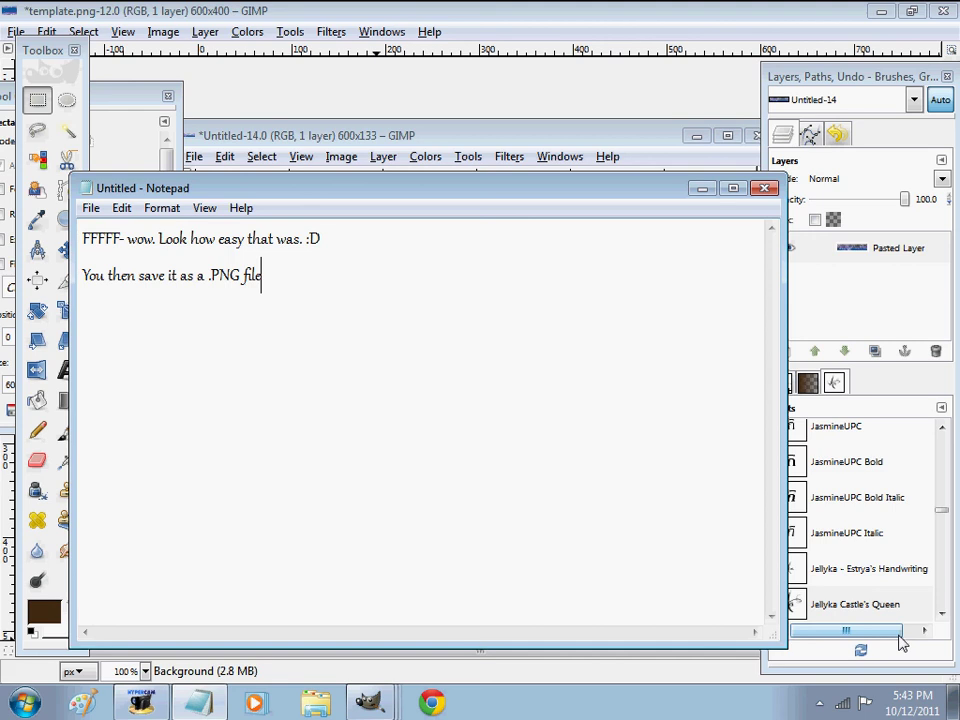
{"action": "type", "text": ", and "}
{"action": "type", "text": "cut up "}
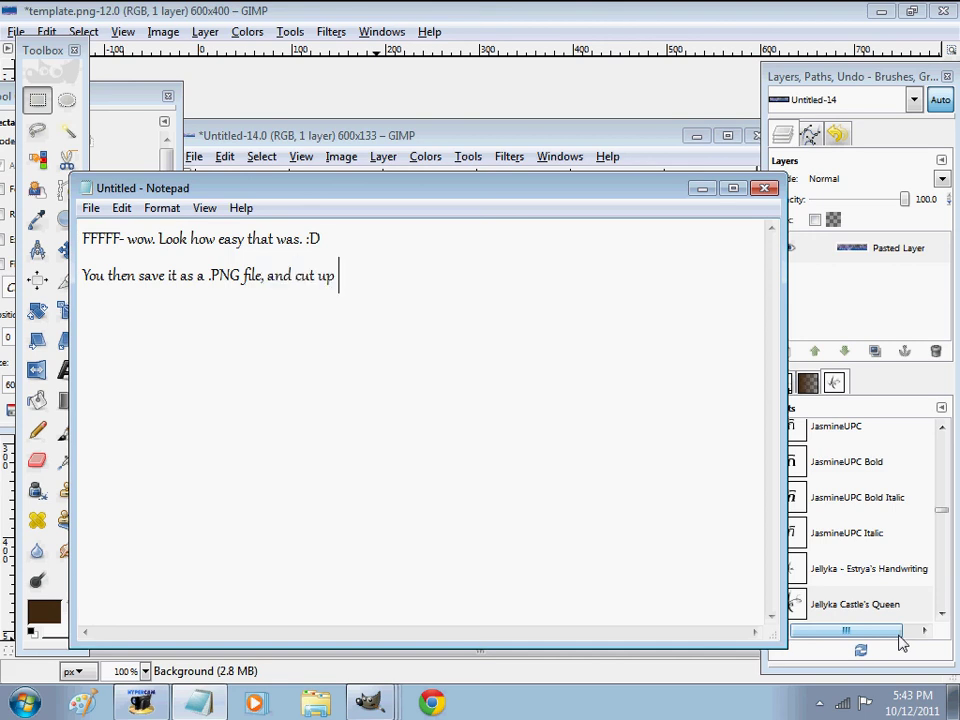
{"action": "type", "text": "your middle and botto"}
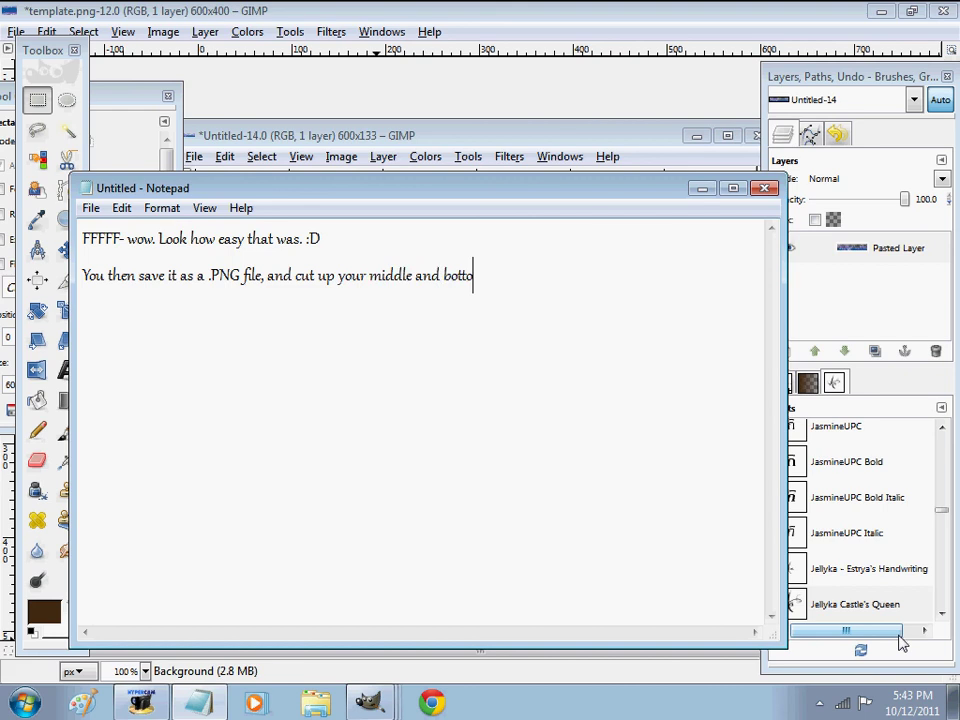
{"action": "type", "text": "m"}
{"action": "type", "text": " using the same "}
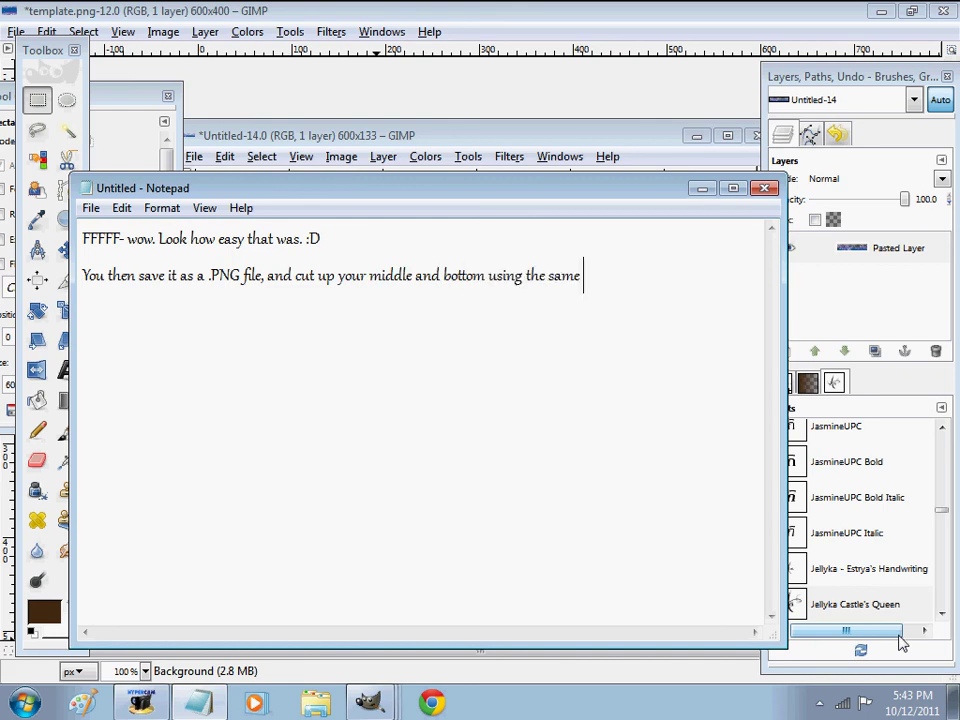
{"action": "type", "text": "process."}
- Add the tip that the middle image should be one, two or three pixels tall, then 'Anyways. I guess that's it.'
{"action": "key", "text": "Return"}
{"action": "key", "text": "Return"}
{"action": "type", "text": "If you have no "}
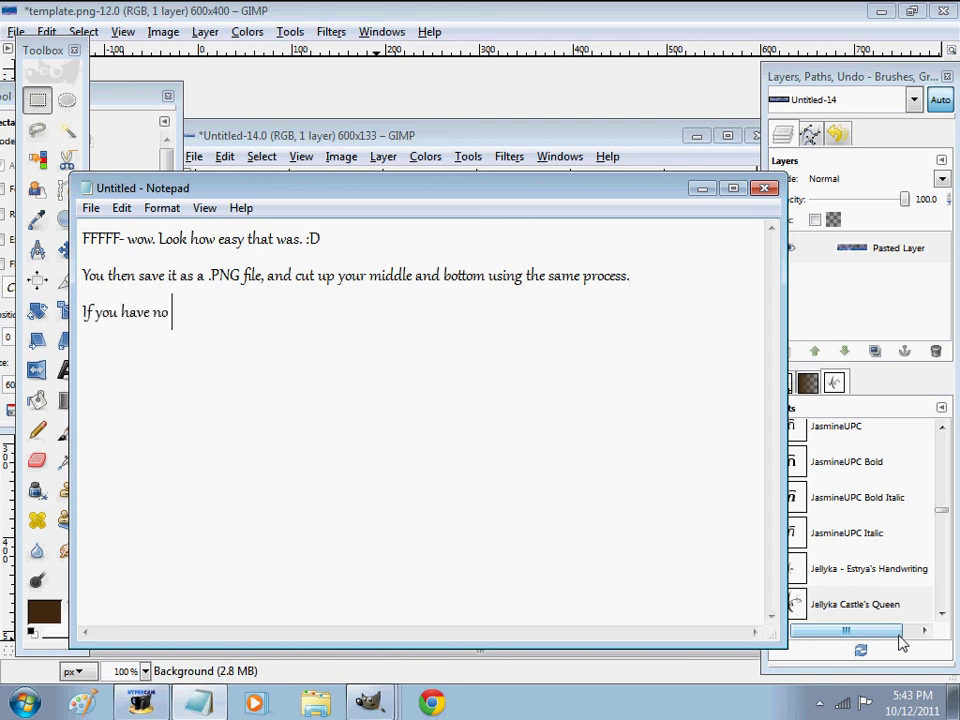
{"action": "type", "text": "spe"}
{"action": "type", "text": "cific diago"}
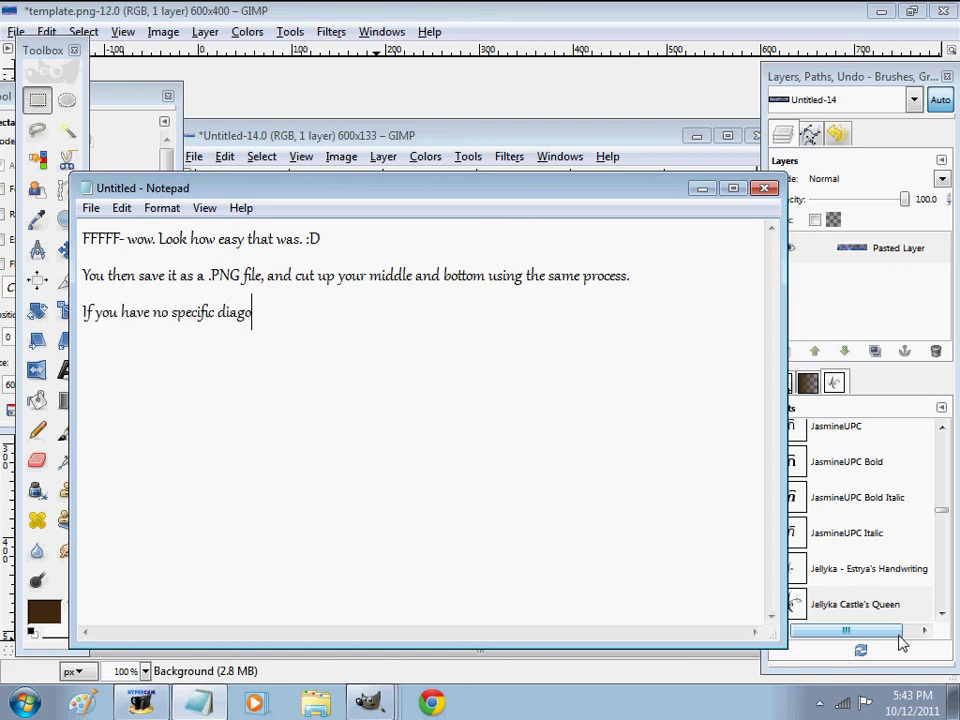
{"action": "type", "text": "nal pattern, yo"}
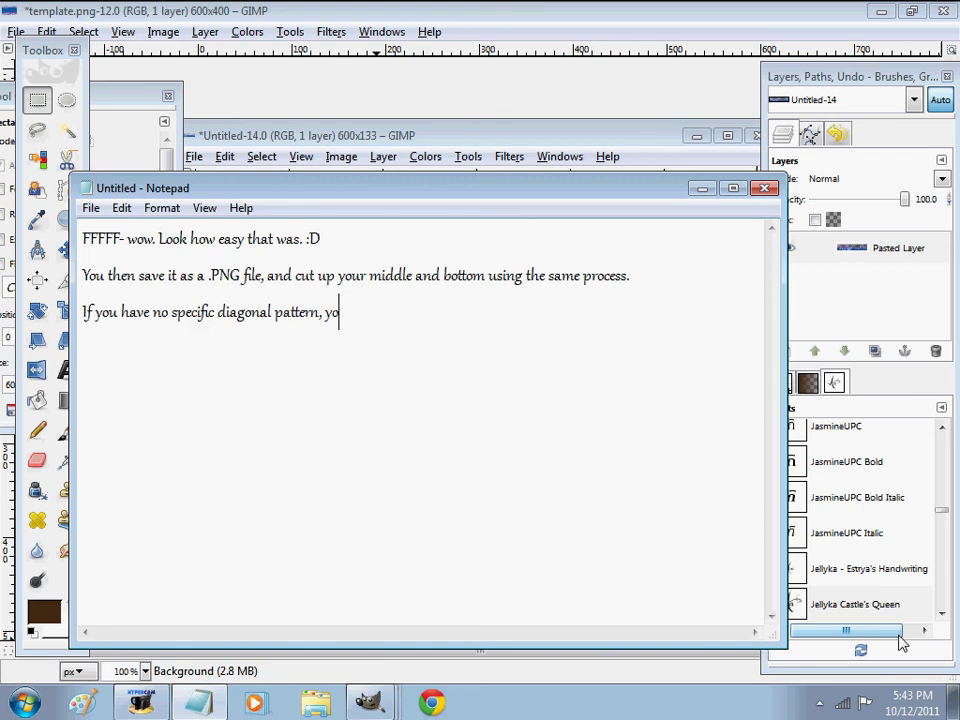
{"action": "type", "text": "ur"}
{"action": "type", "text": " middle image should be ab"}
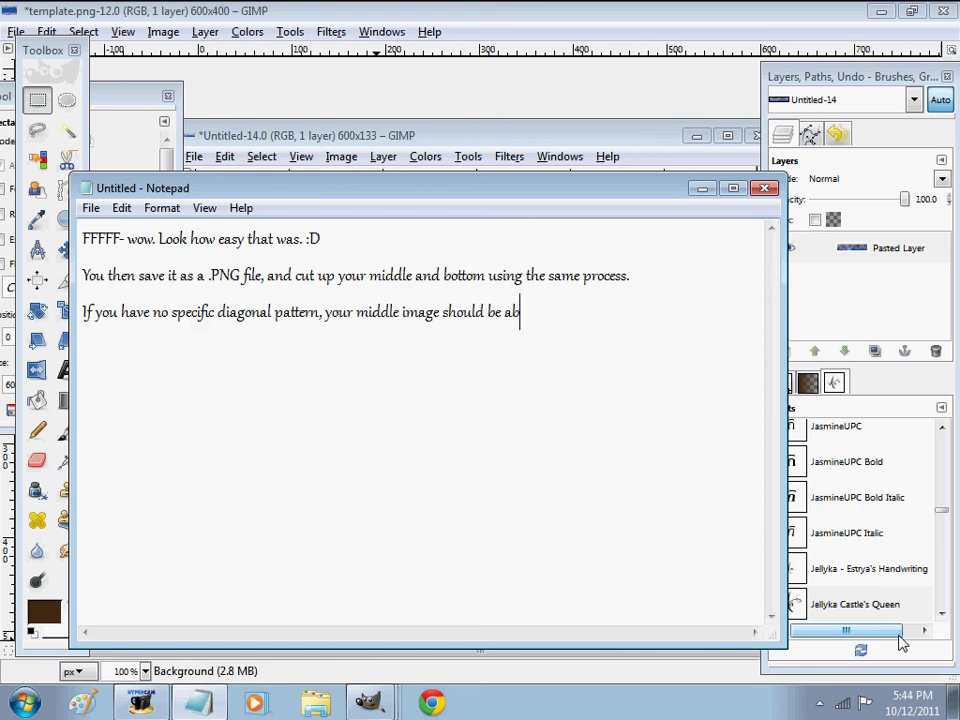
{"action": "type", "text": "out 1"}
{"action": "key", "text": "BackSpace"}
{"action": "key", "text": "BackSpace"}
{"action": "type", "text": "one"}
{"action": "type", "text": ", two or three pixe"}
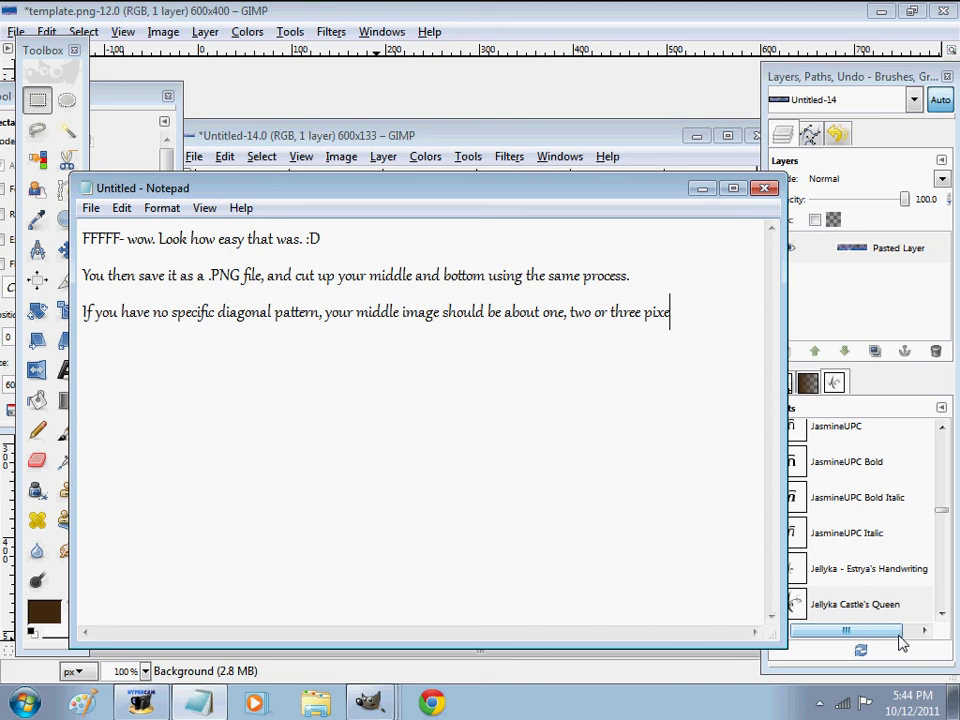
{"action": "type", "text": "ls tall."}
{"action": "key", "text": "Return"}
{"action": "key", "text": "Return"}
{"action": "type", "text": "Anyways. I gue"}
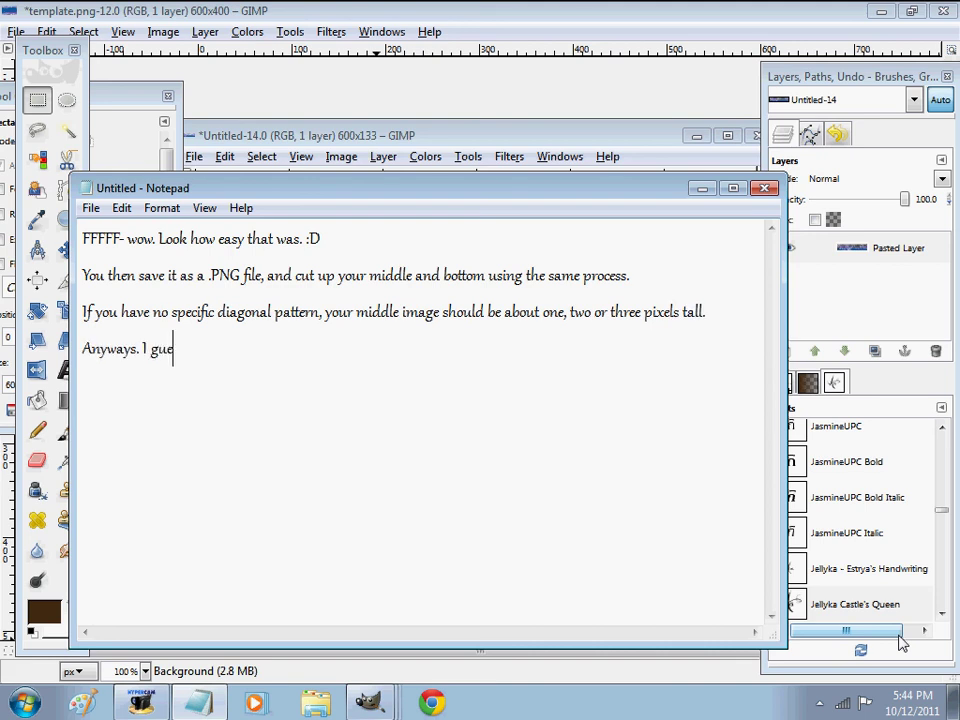
{"action": "type", "text": "ss that's it. |D"}
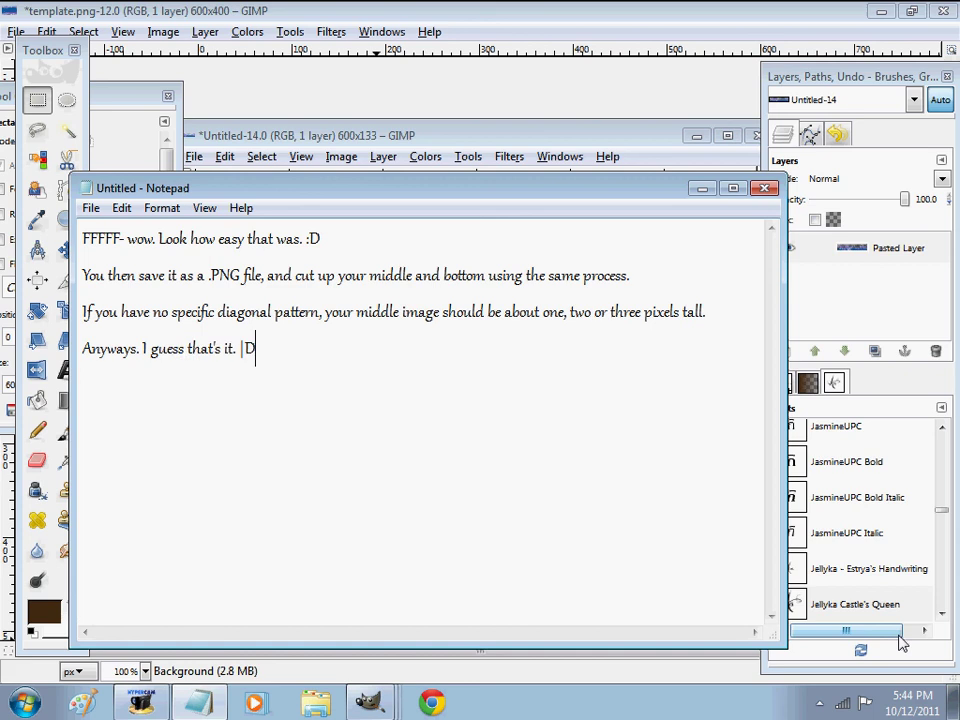
- Add the closing line 'Well. Bye.' with a short signature below it
{"action": "key", "text": "Return"}
{"action": "key", "text": "Return"}
{"action": "type", "text": "Wel"}
{"action": "type", "text": "l. Bye."}
{"action": "key", "text": "Return"}
{"action": "key", "text": "Return"}
{"action": "type", "text": "~Pi"}
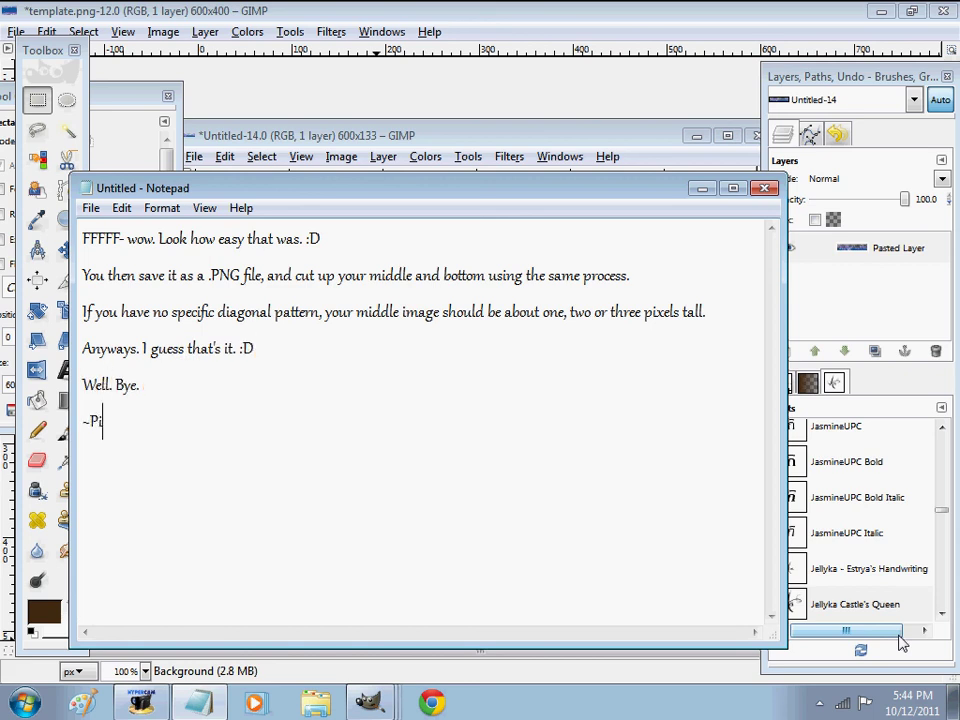